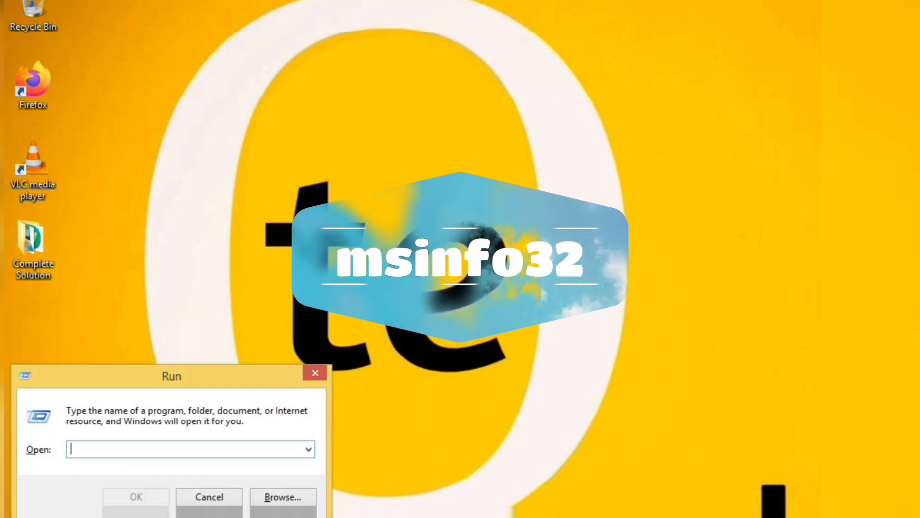
Run msinfo32 to open System Information on the System Summary
text(ms)
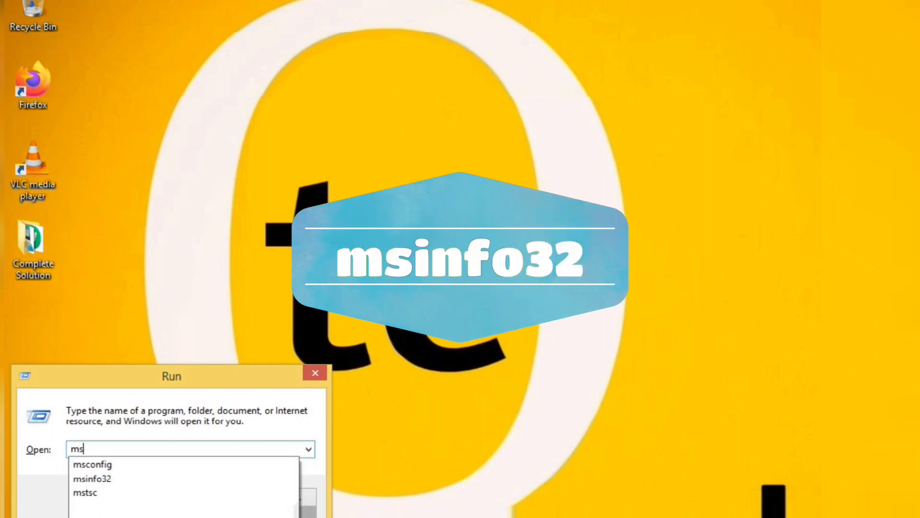
text(info3)
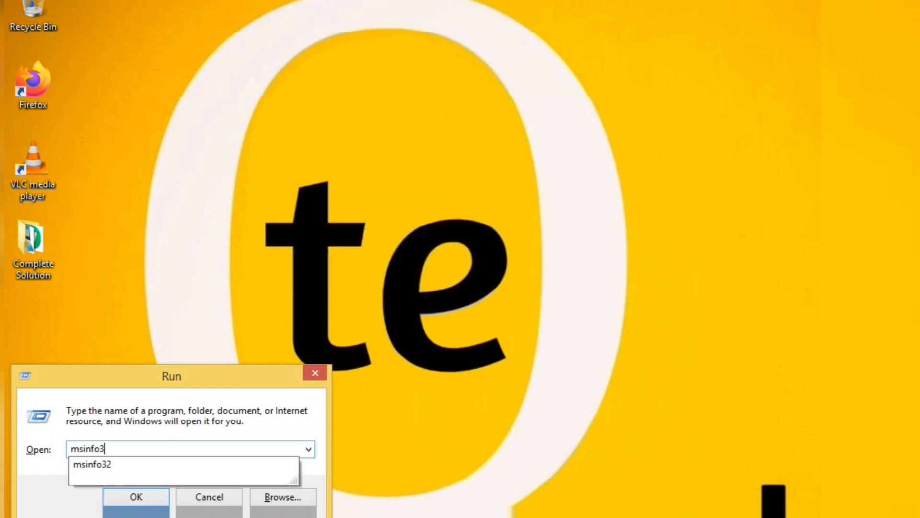
text(2)
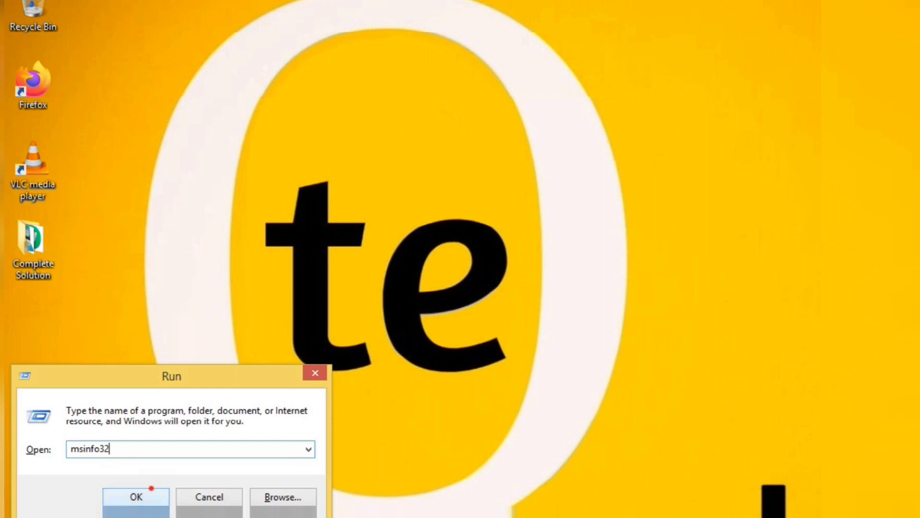
click(151, 488)
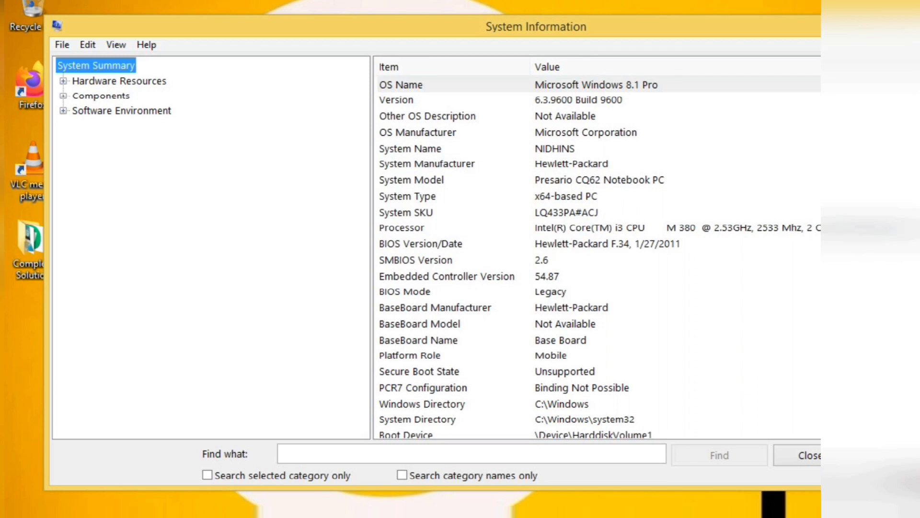
scroll(599, 254, down, 5)
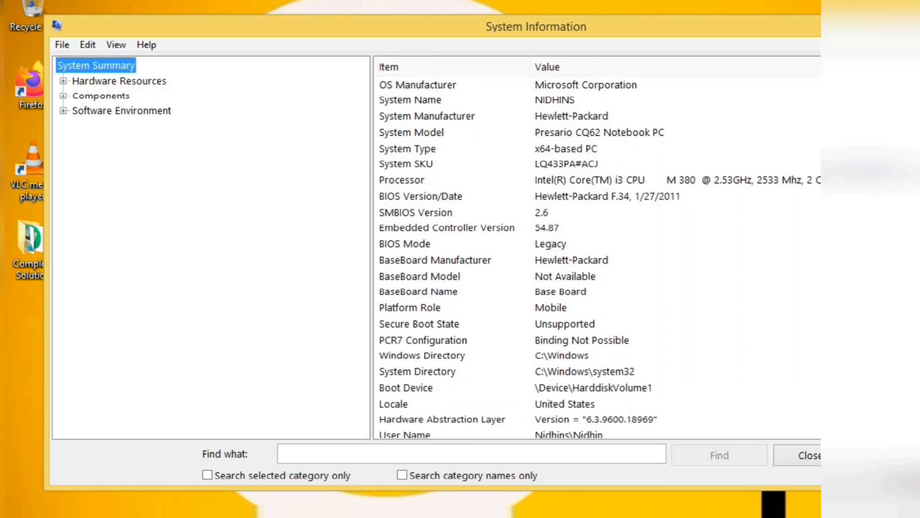
scroll(599, 254, down, 3)
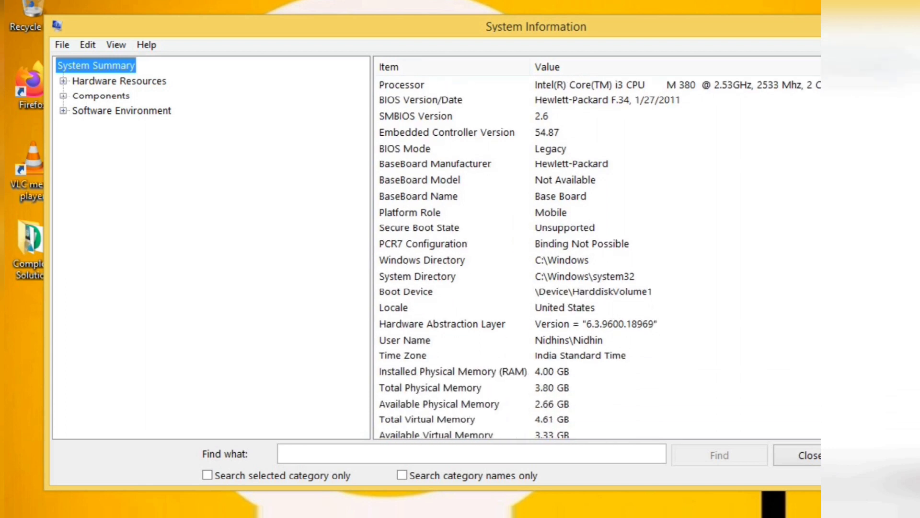
scroll(599, 254, down, 1)
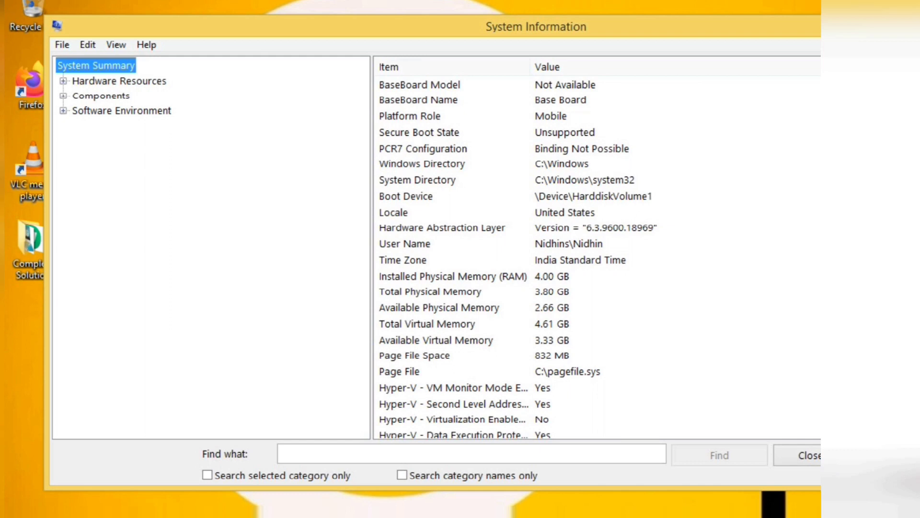
scroll(599, 254, down, 1)
scroll(599, 254, up, 5)
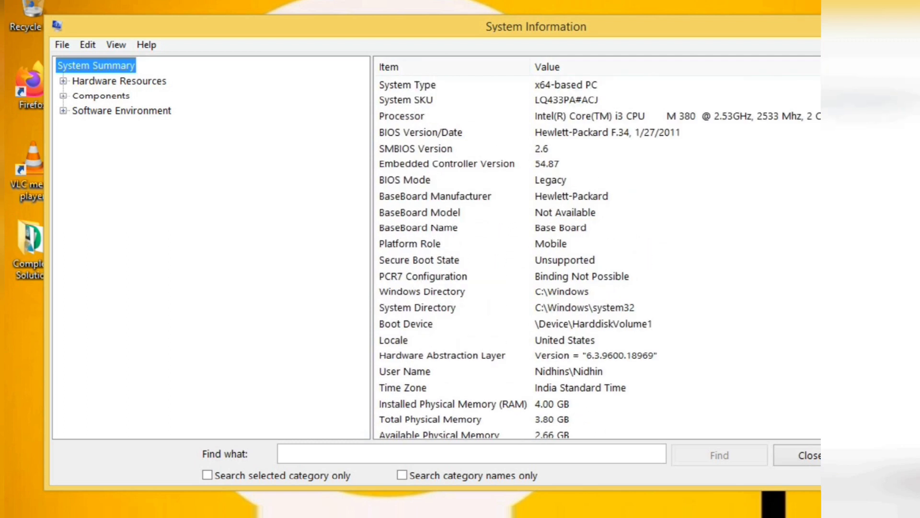
scroll(600, 255, up, 1)
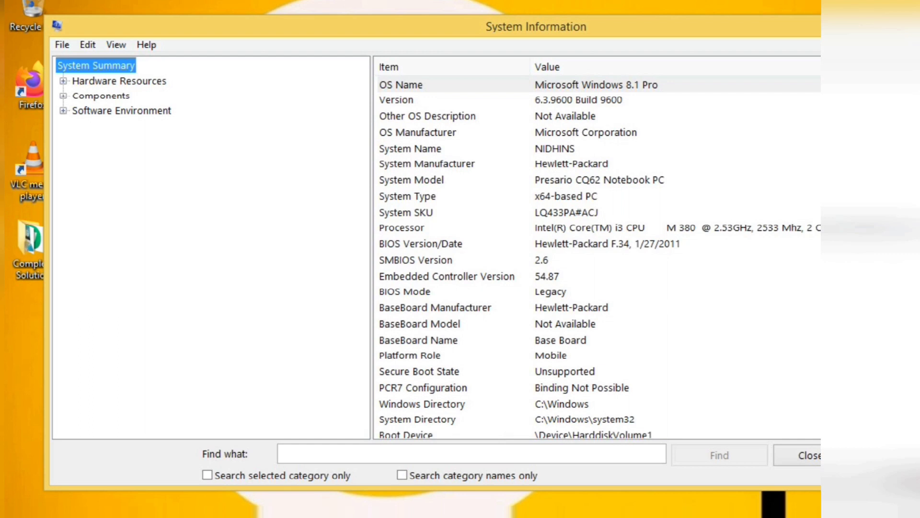
Expand the Hardware Resources, Components and Software Environment categories and hide the Find panel
click(62, 81)
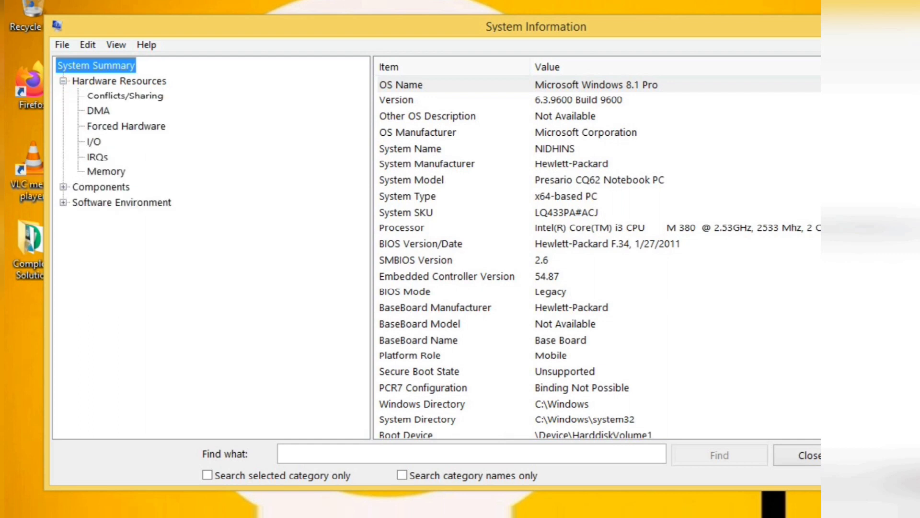
click(62, 187)
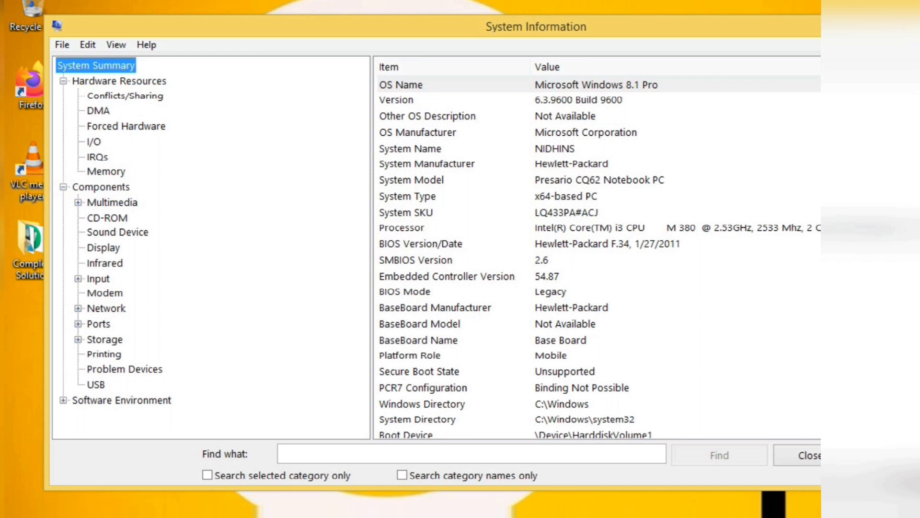
click(62, 400)
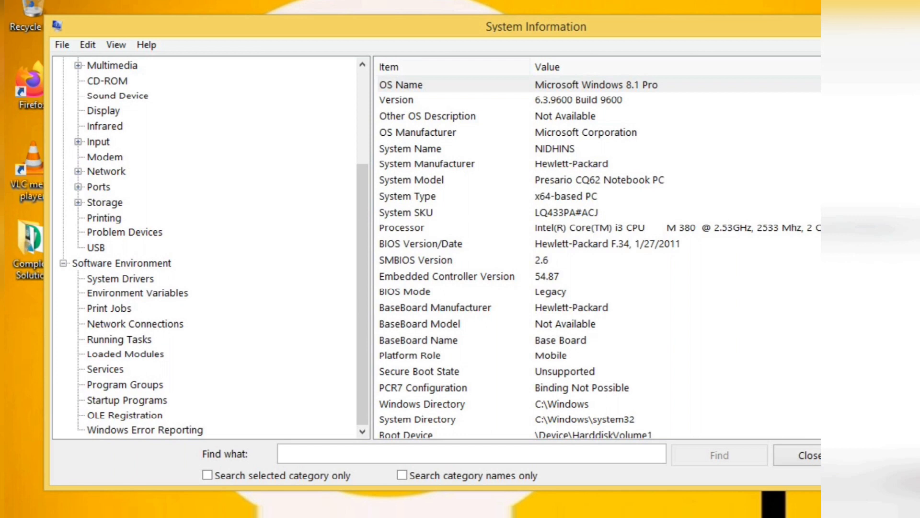
click(791, 457)
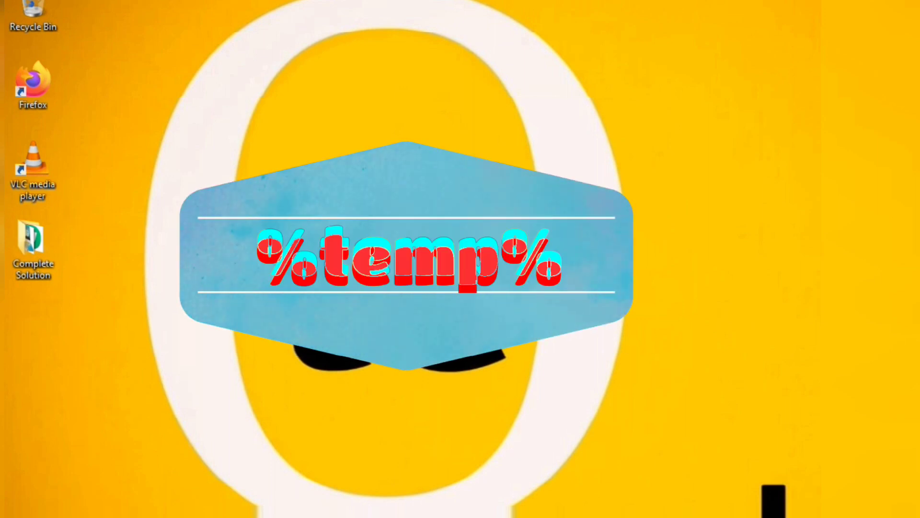
Run %temp% to open the Temp folder with its 8 items
key(super+r)
key(BackSpace)
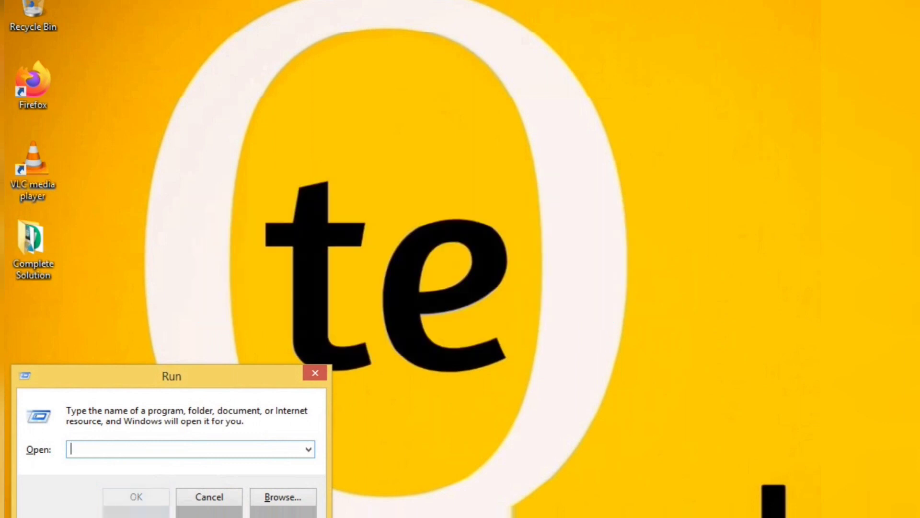
text(%)
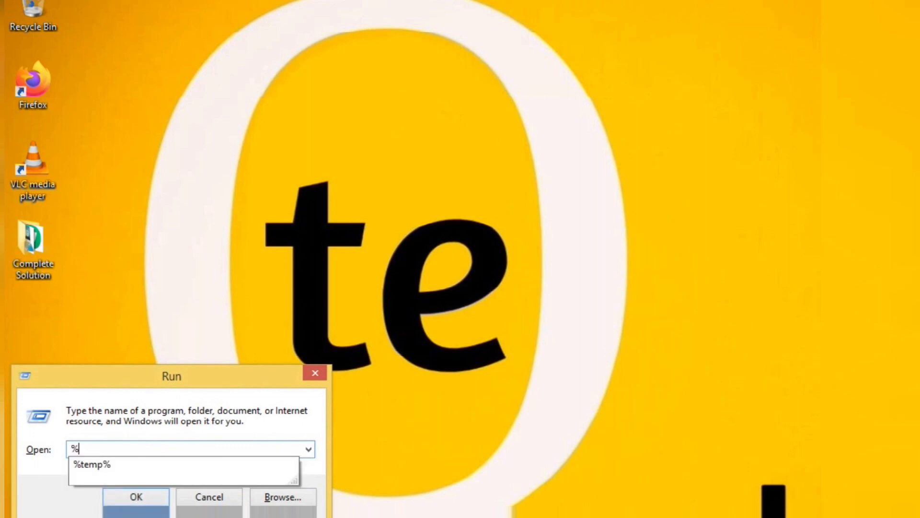
text(temp)
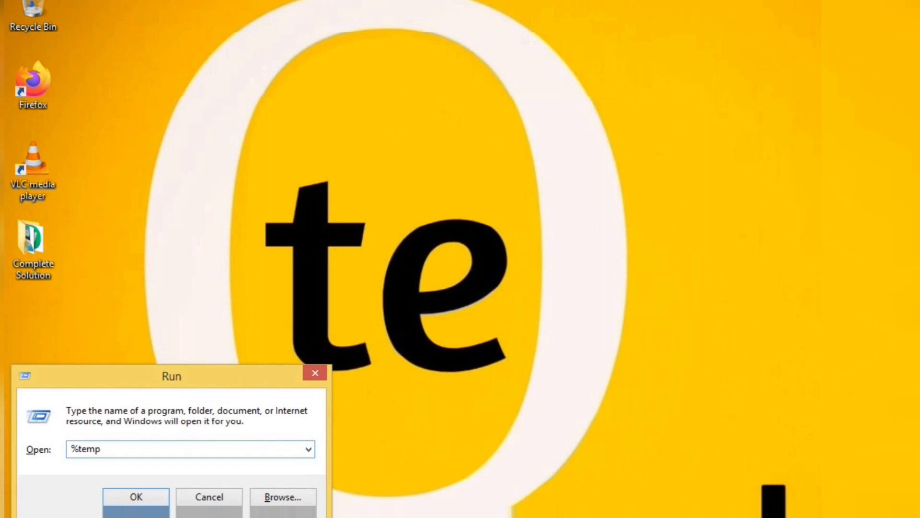
text(%)
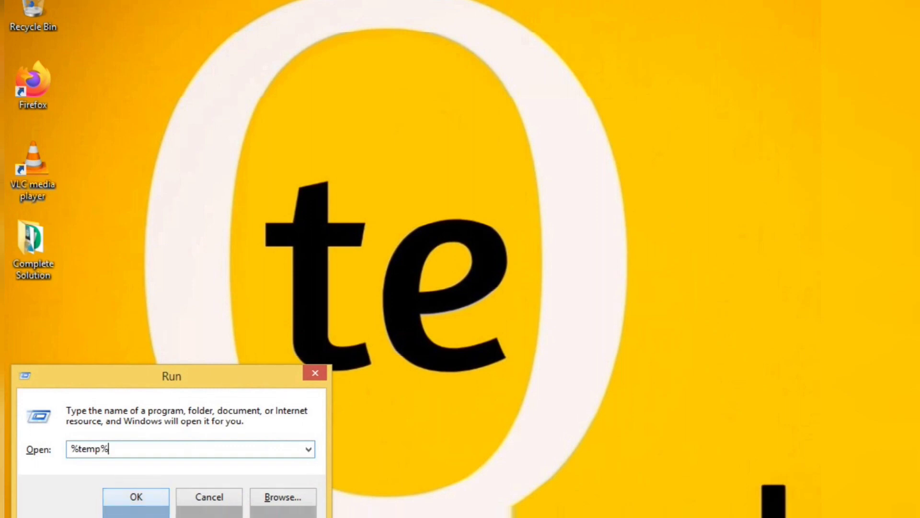
key(Return)
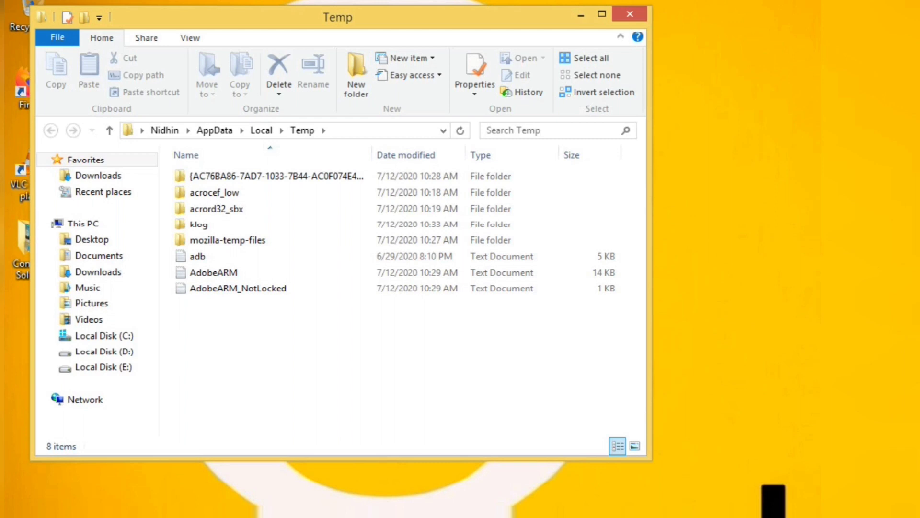
Permanently delete all 8 Temp items, then close the emptied folder
drag(213, 316, 214, 174)
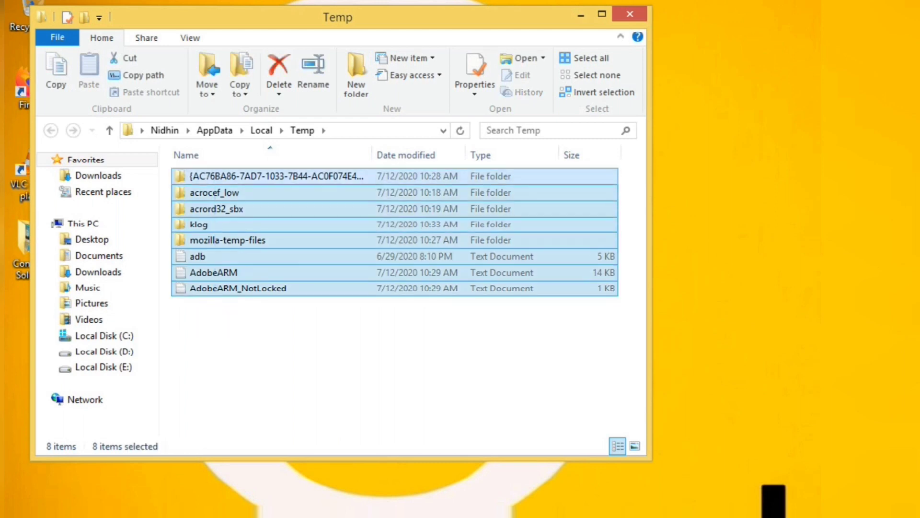
key(shift+Delete)
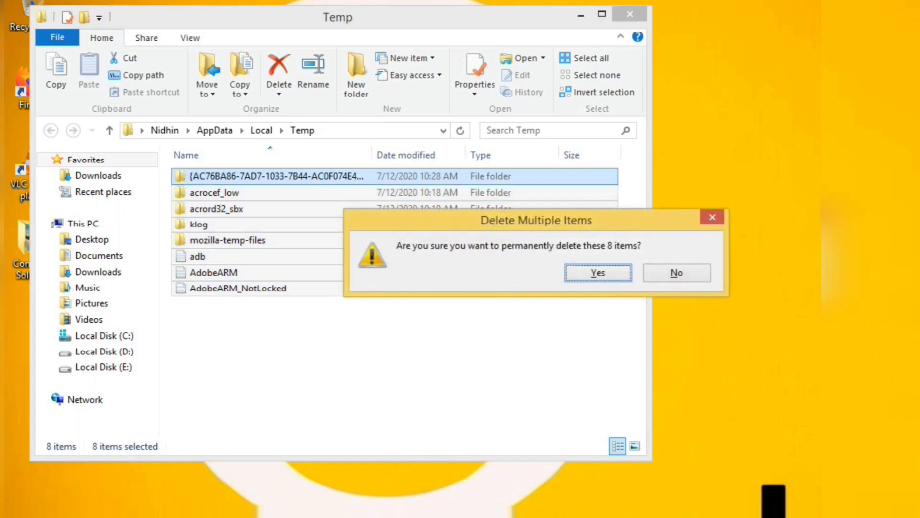
key(Return)
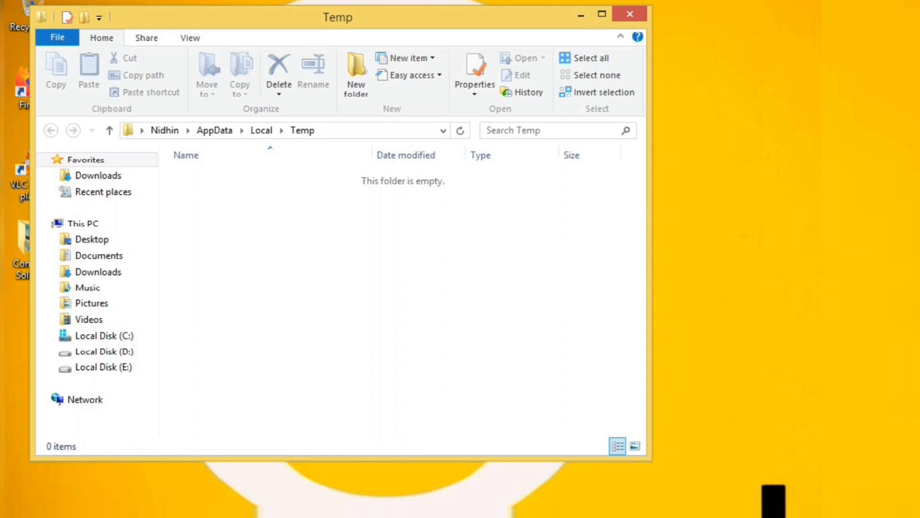
click(629, 13)
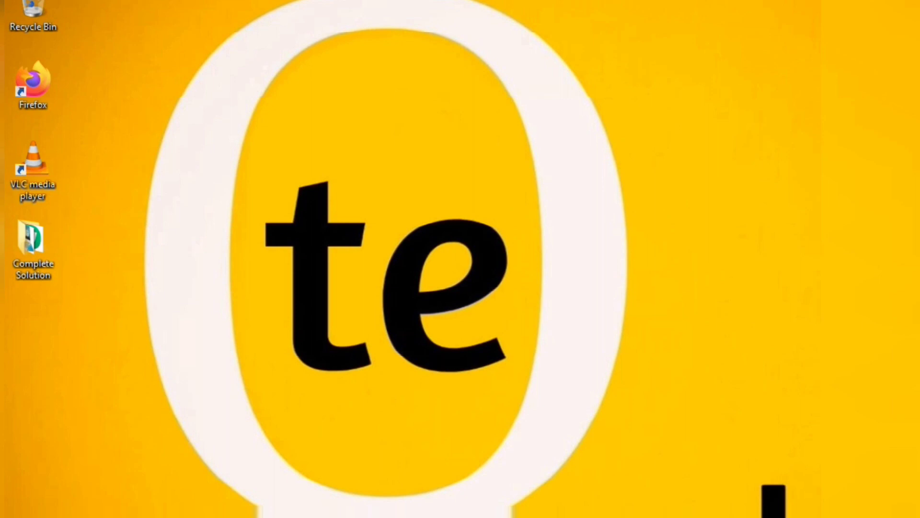
Replace %temp% with prefetch in the Run box and open the Prefetch folder
key(super+r)
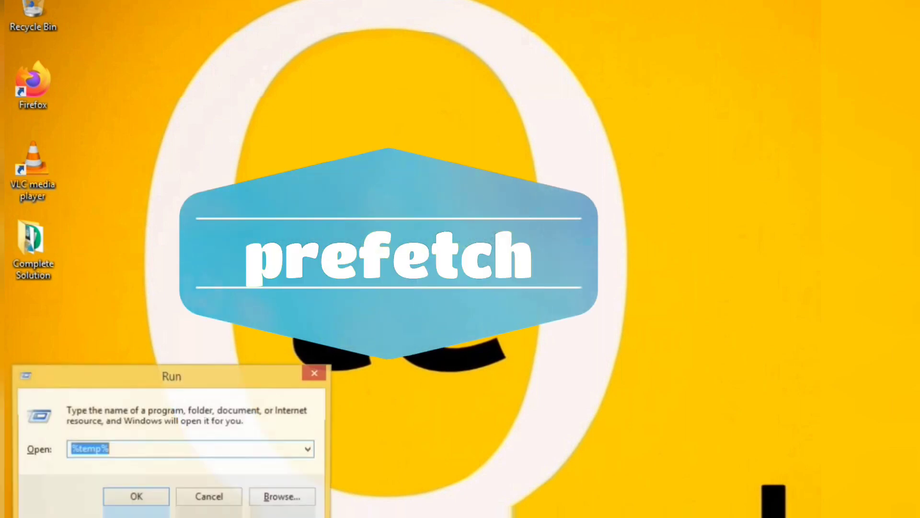
key(BackSpace)
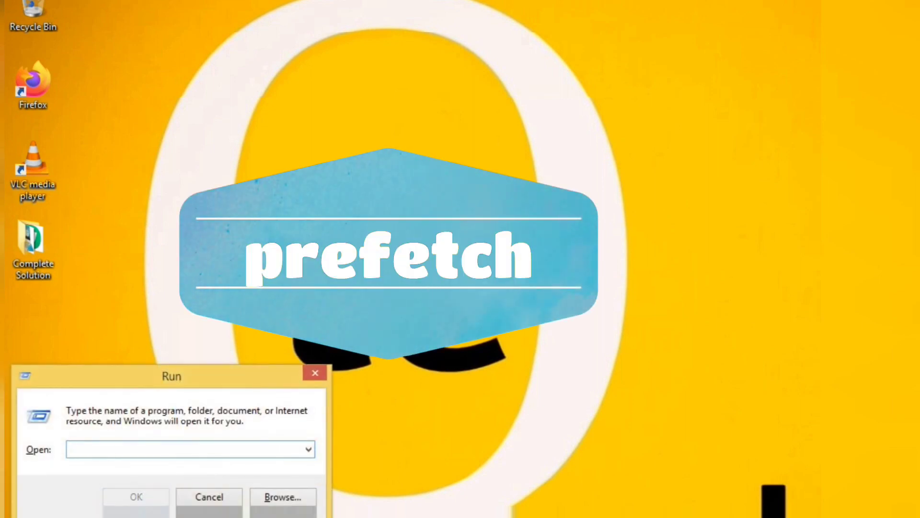
text(prefetc)
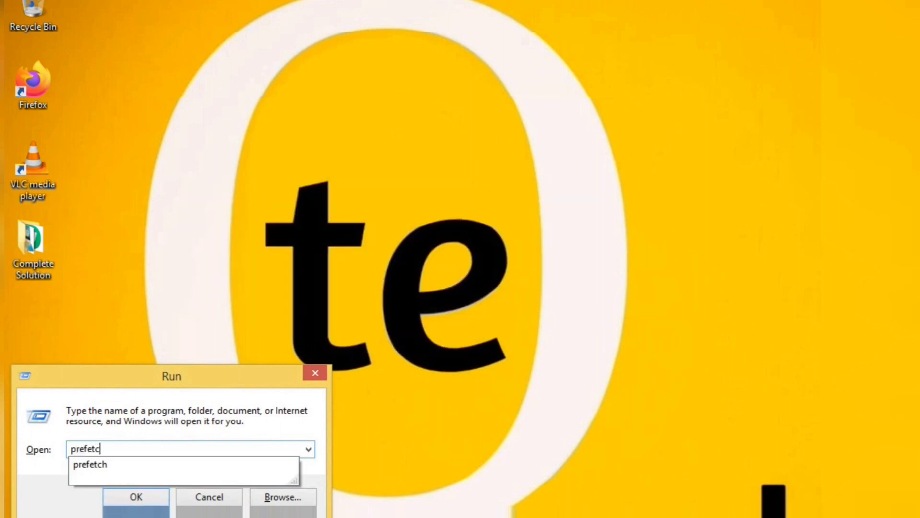
text(h)
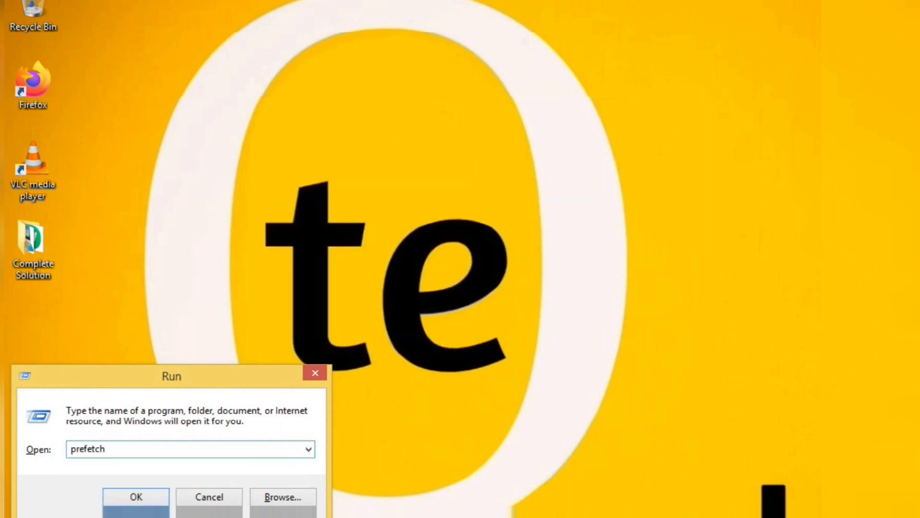
click(147, 497)
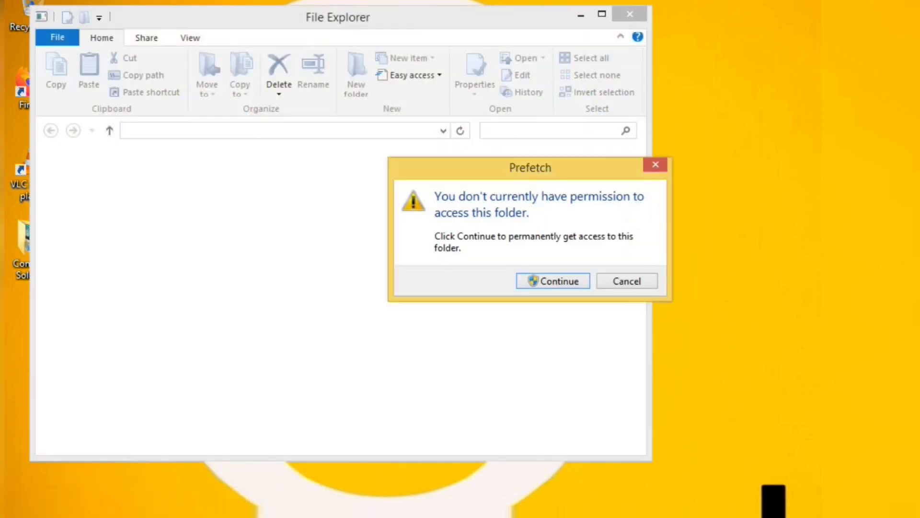
Grant access to Prefetch and marquee-select its 122 files from ReadyBoot down
click(554, 281)
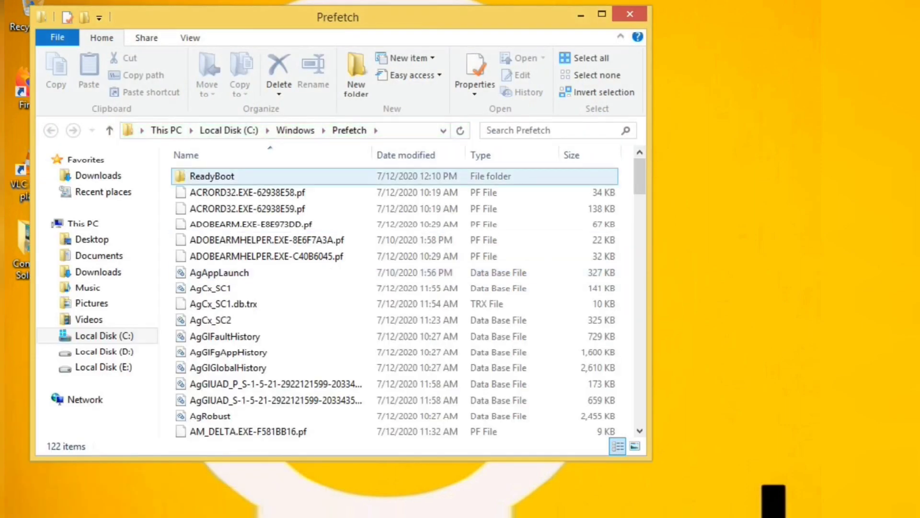
scroll(480, 175, down, 7)
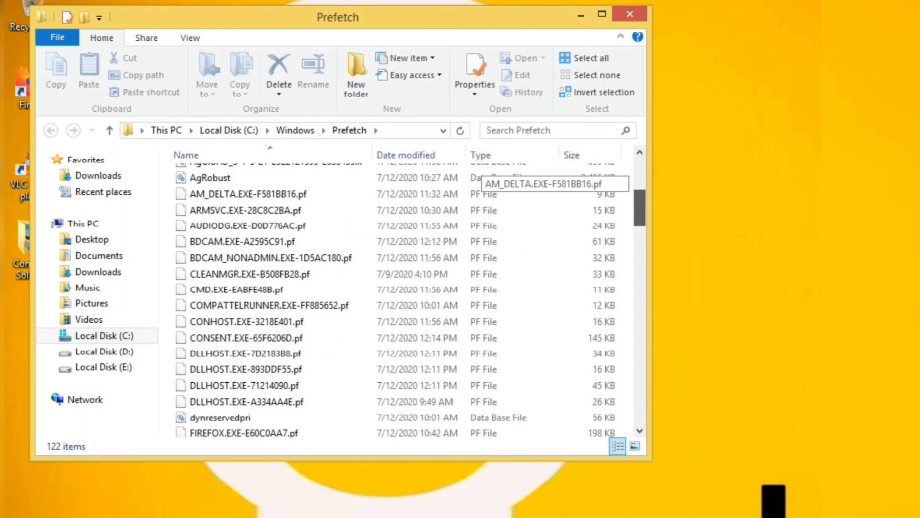
scroll(480, 175, down, 15)
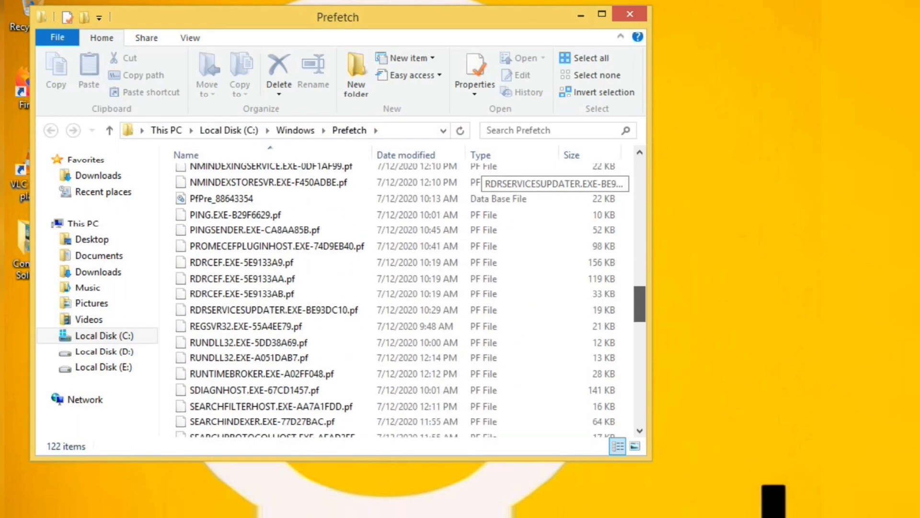
scroll(479, 175, down, 9)
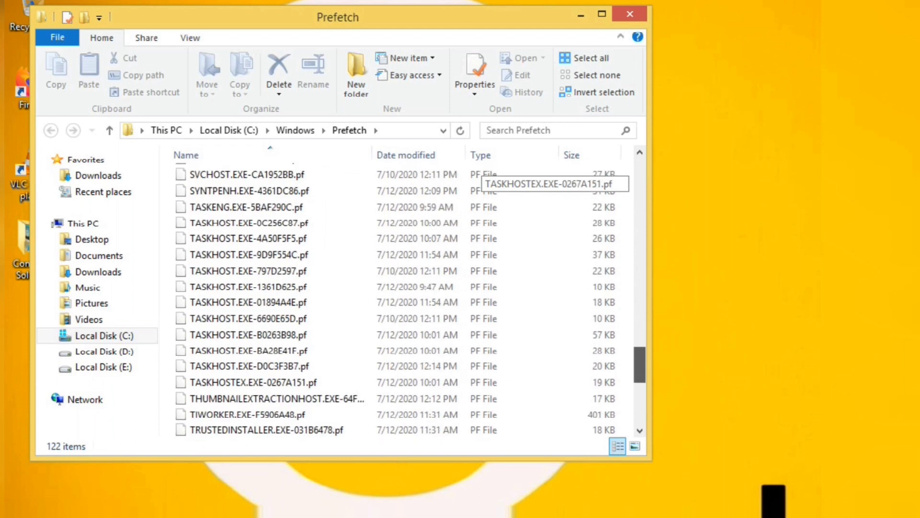
scroll(479, 182, down, 1)
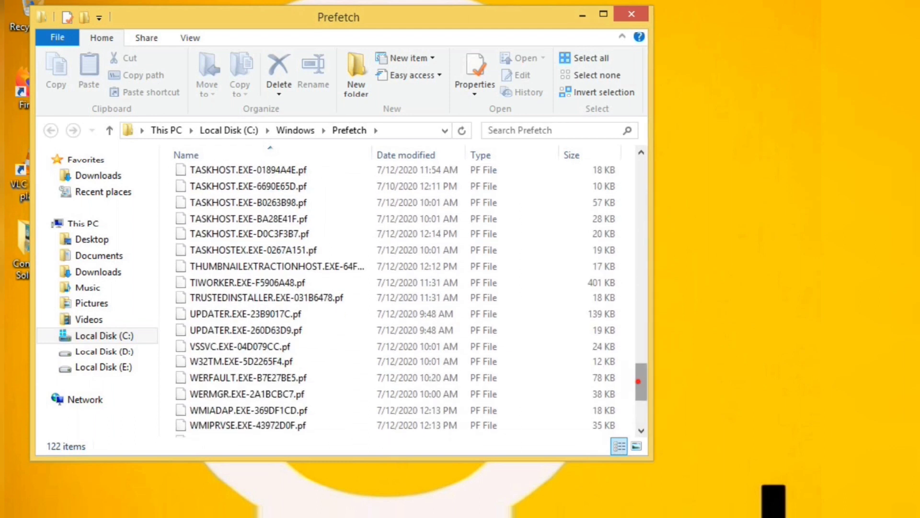
scroll(479, 379, up, 20)
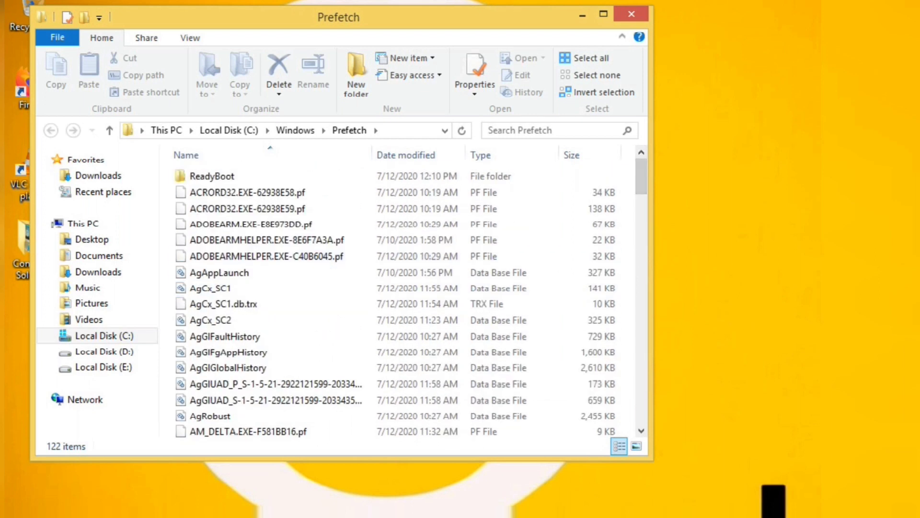
drag(164, 170, 618, 438)
drag(379, 437, 380, 438)
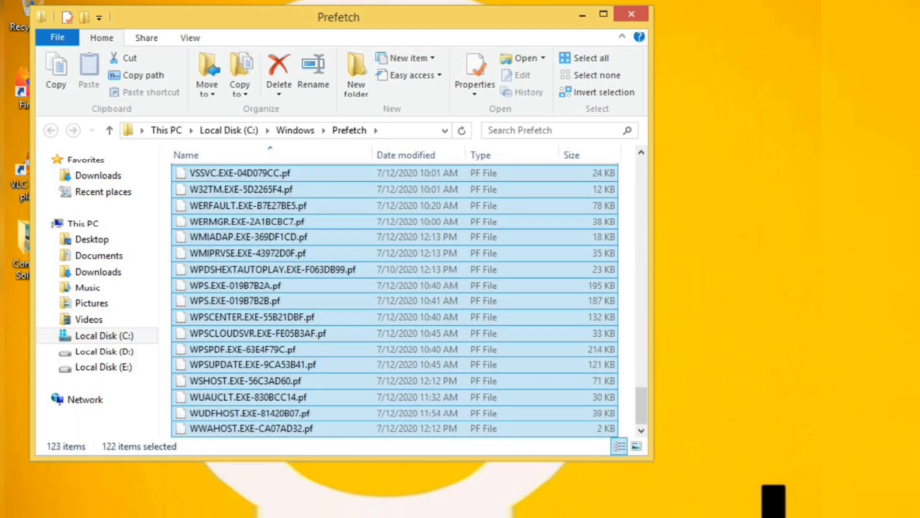
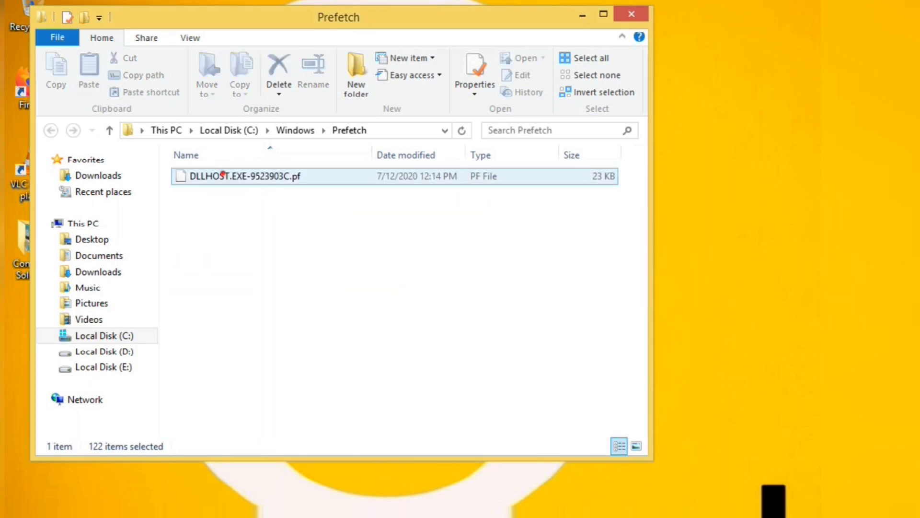
Delete DLLHOST.EXE-9523903C.pf, the last Prefetch file, and close the emptied folder
click(222, 174)
key(Delete)
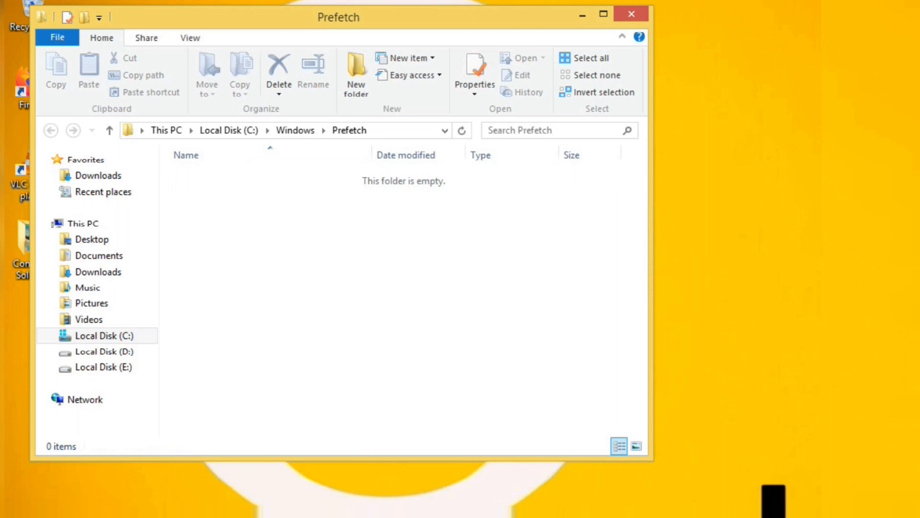
click(632, 14)
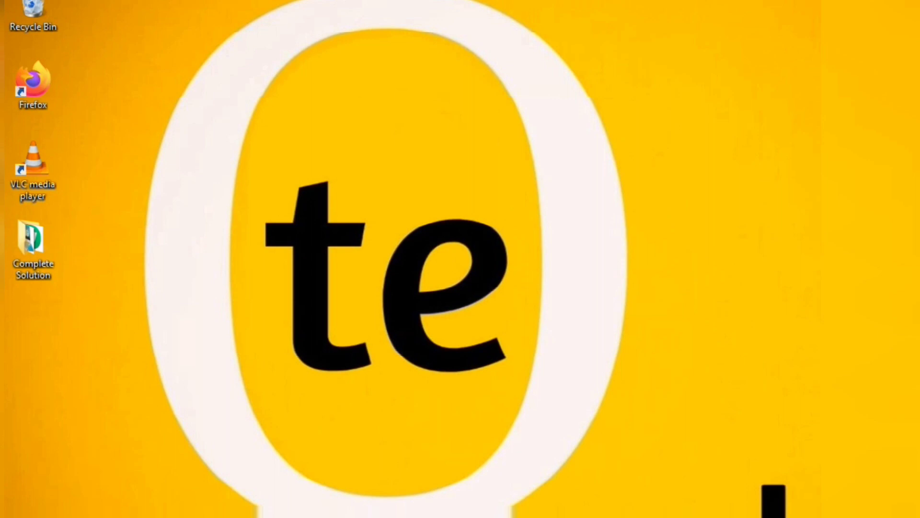
Run cleanmgr from the Run box and choose drive (C:) for Disk Cleanup
key(super+r)
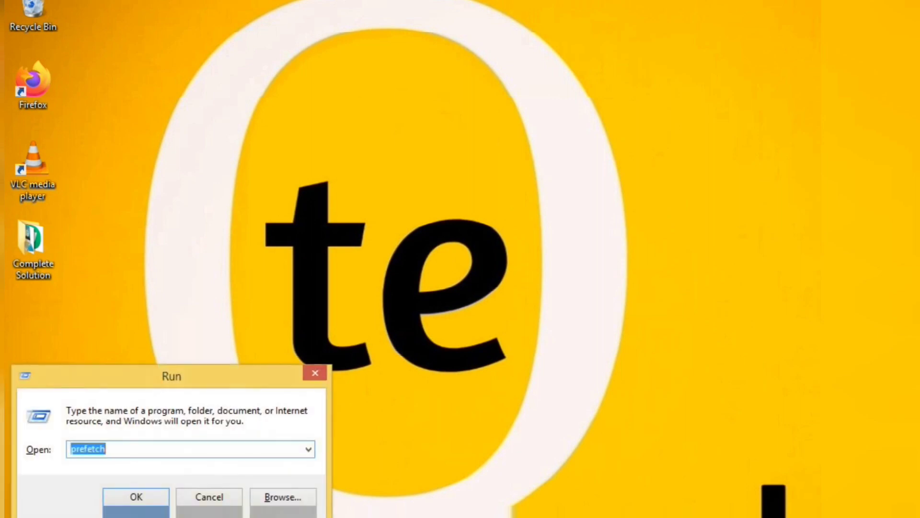
key(BackSpace)
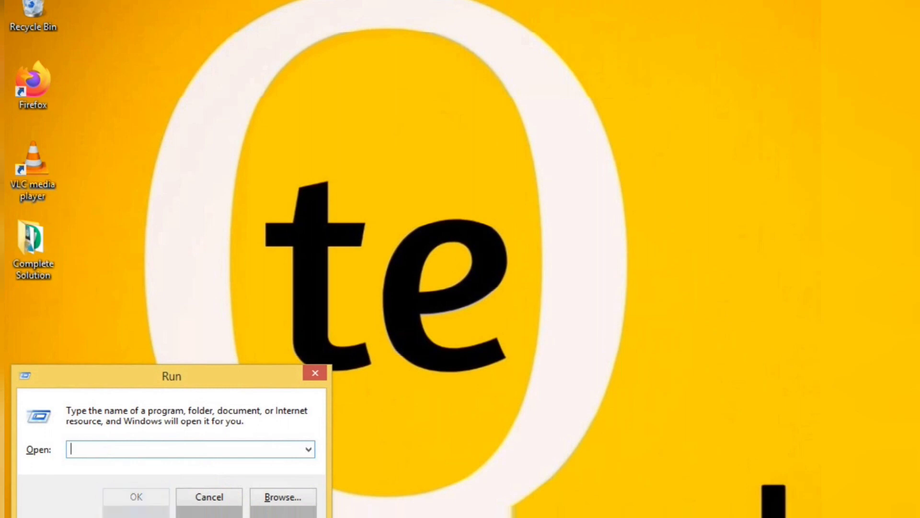
text(clea)
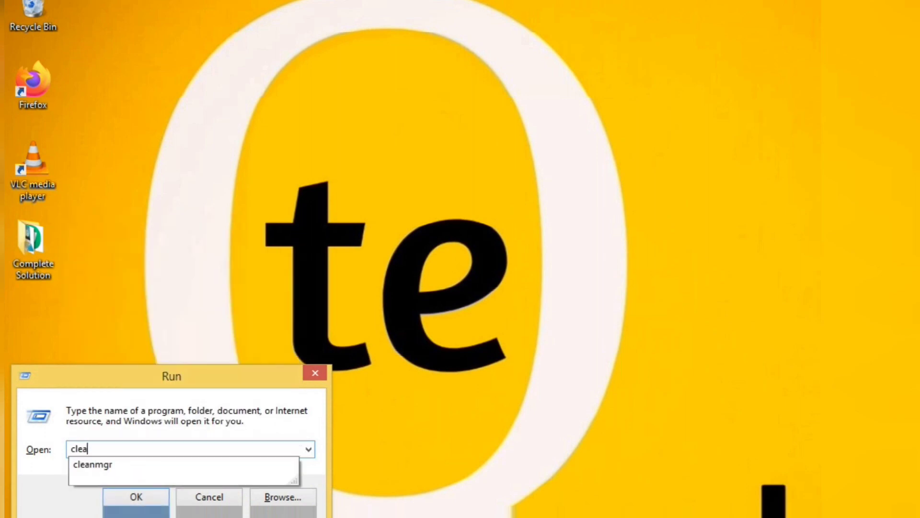
text(nmgr)
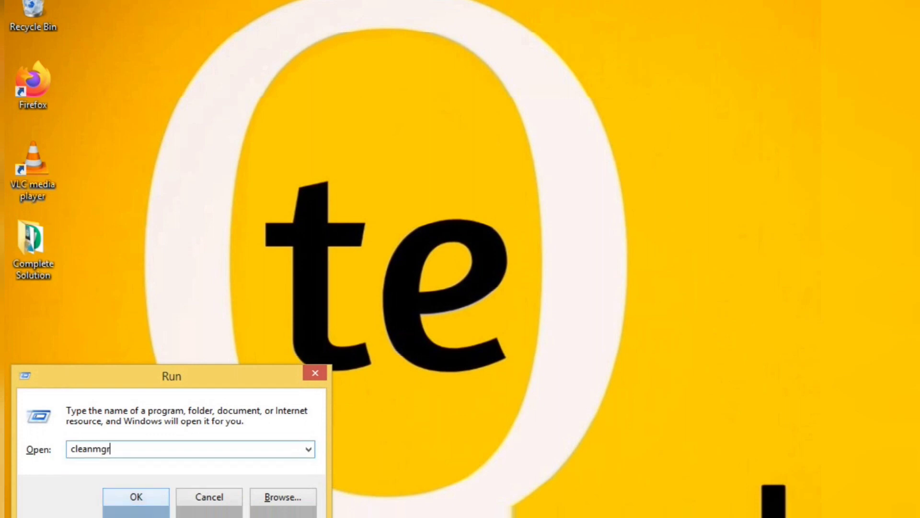
click(149, 498)
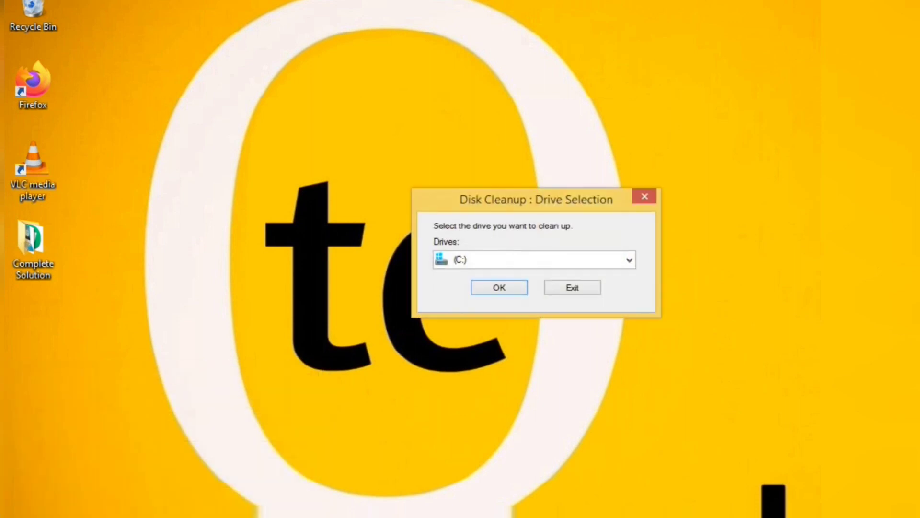
click(557, 261)
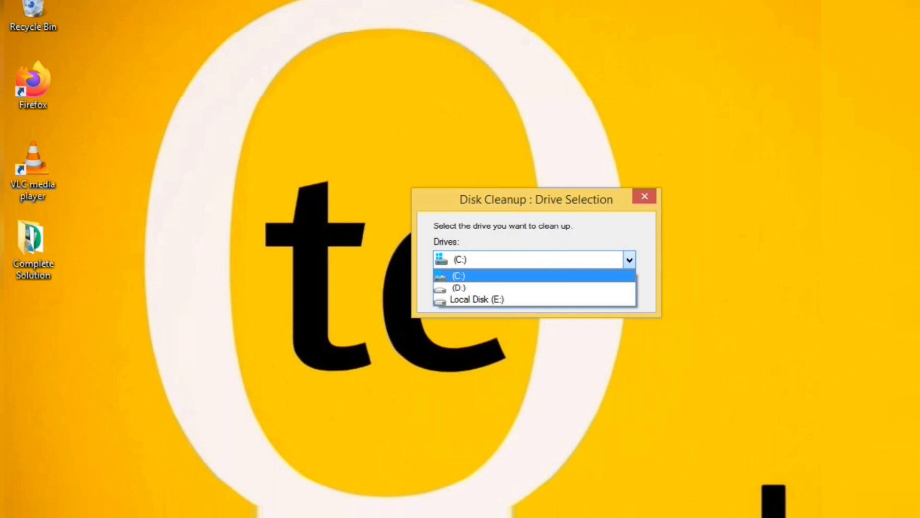
click(384, 258)
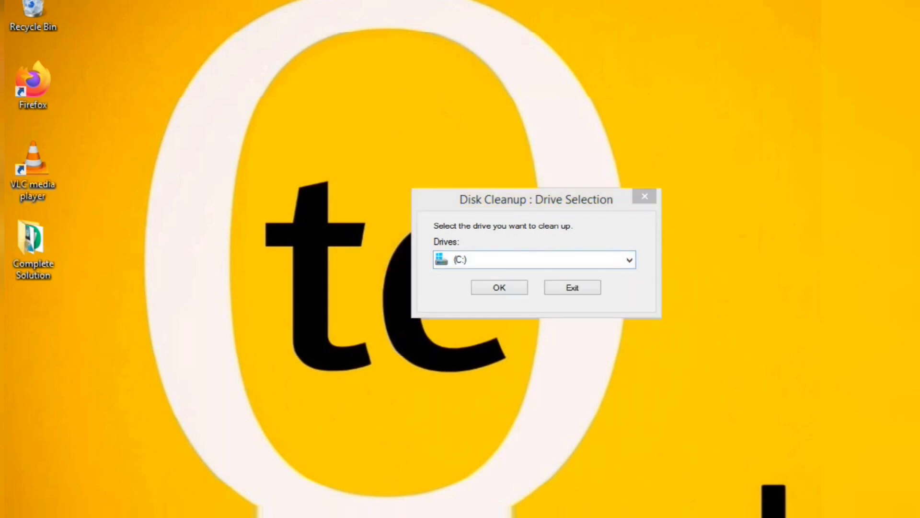
click(494, 286)
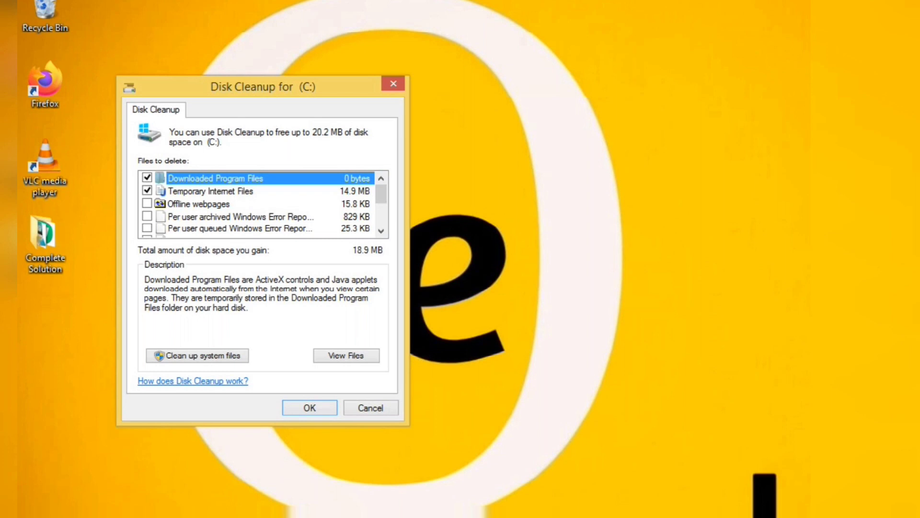
In Files to delete, untick Downloaded Program Files and tick Offline webpages
scroll(381, 197, down, 2)
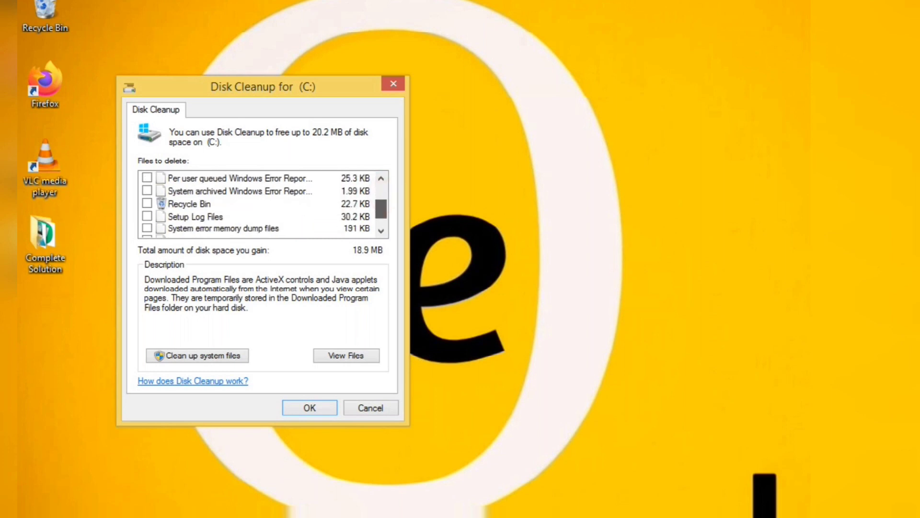
scroll(259, 204, down, 2)
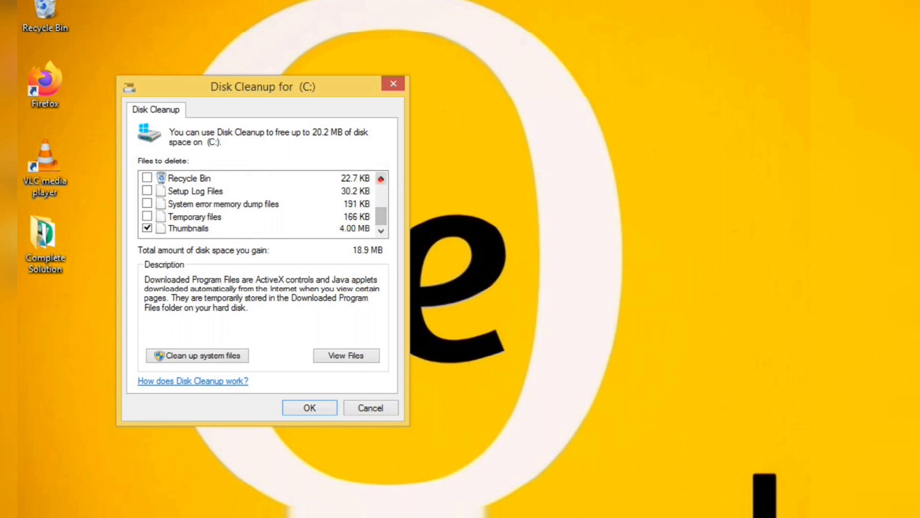
click(381, 179)
scroll(380, 178, up, 1)
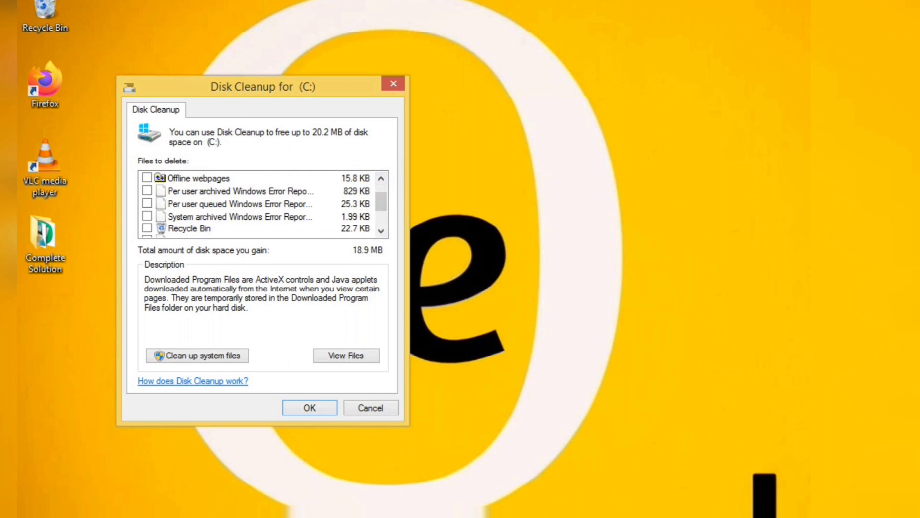
click(381, 179)
click(381, 179)
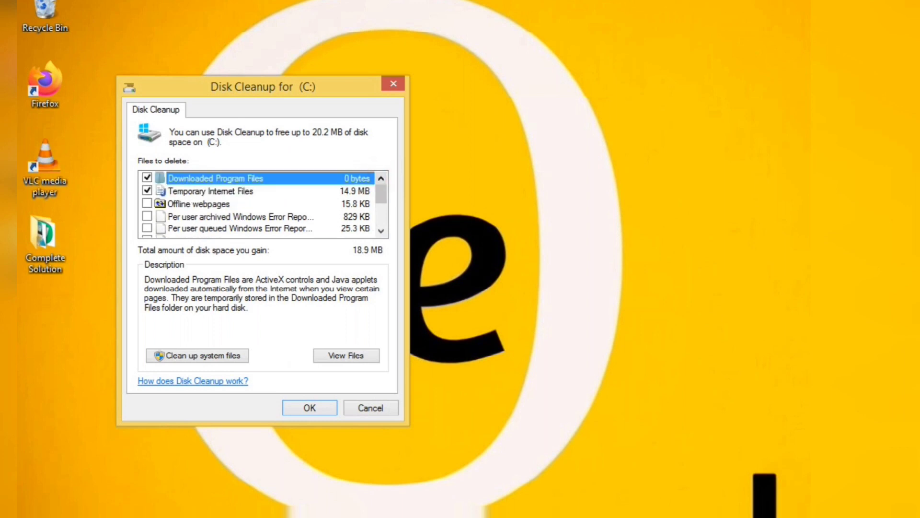
click(146, 177)
click(198, 204)
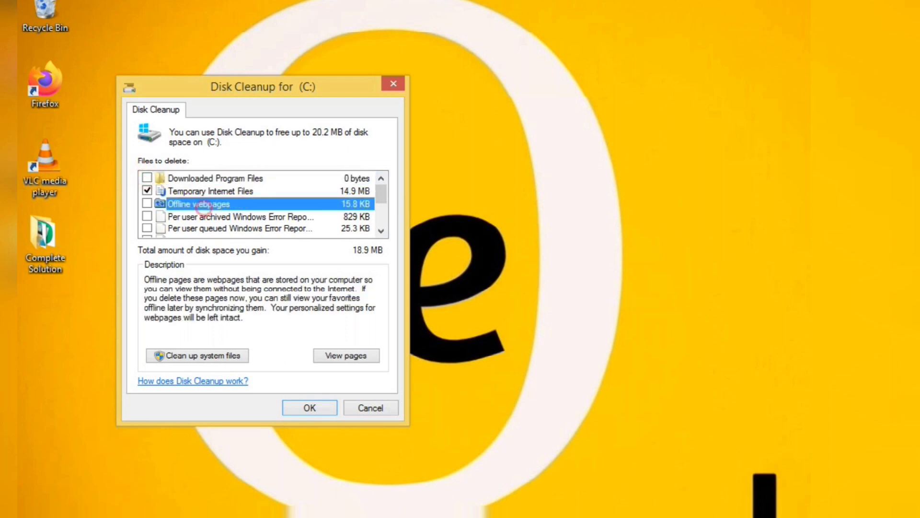
click(147, 203)
Confirm and permanently delete the selected file categories from drive C:
click(317, 408)
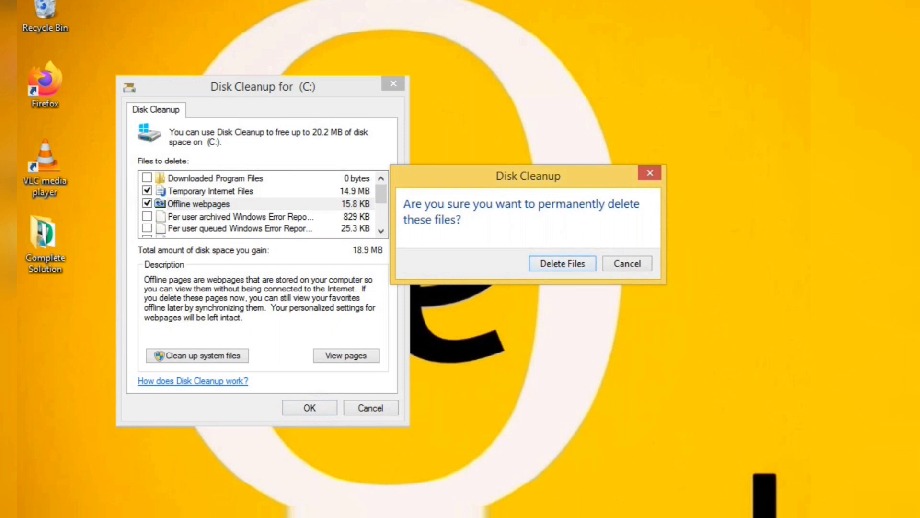
click(554, 262)
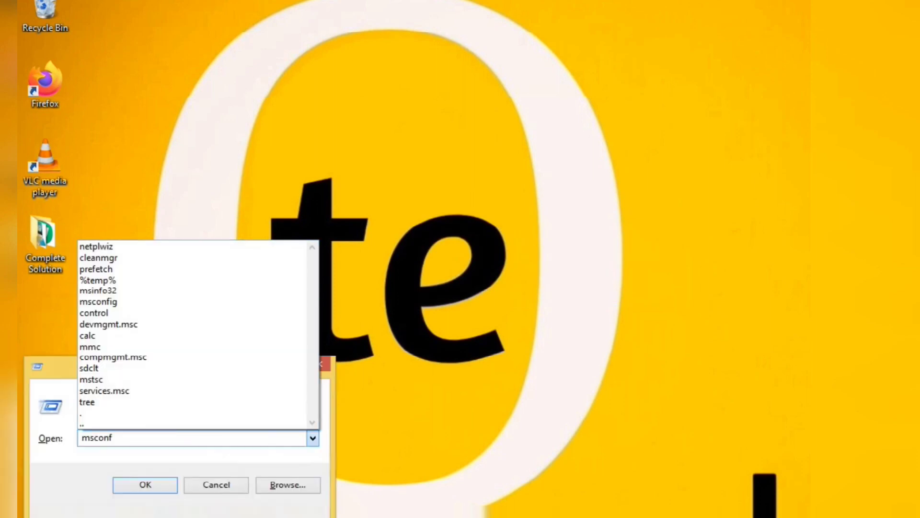
click(405, 396)
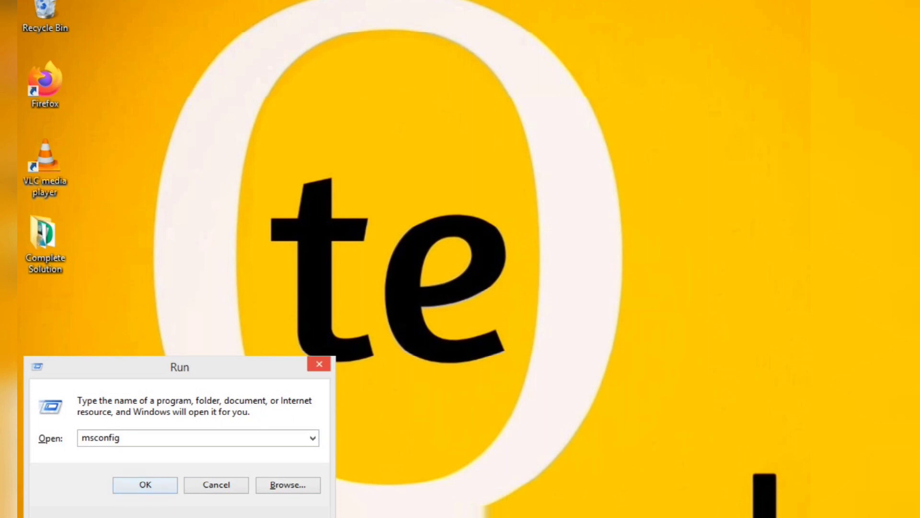
Run msconfig from the Run box to open System Configuration
key(Return)
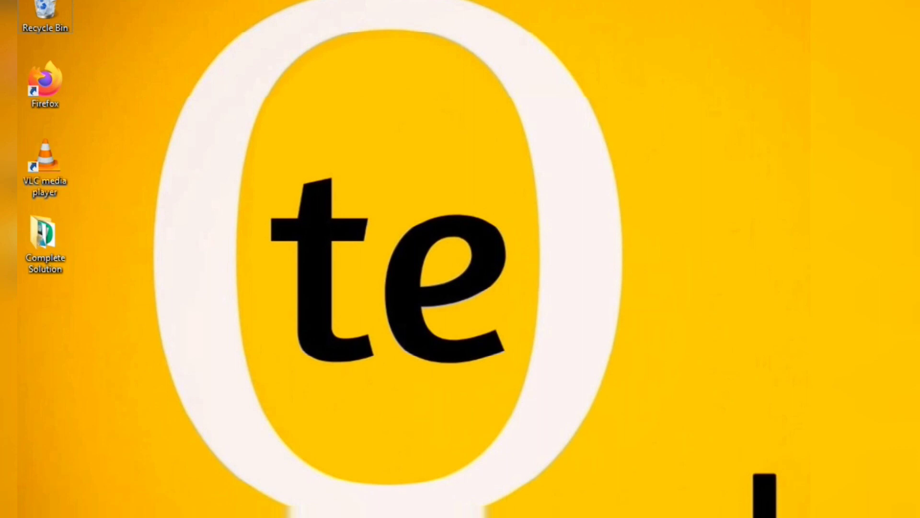
key(super+r)
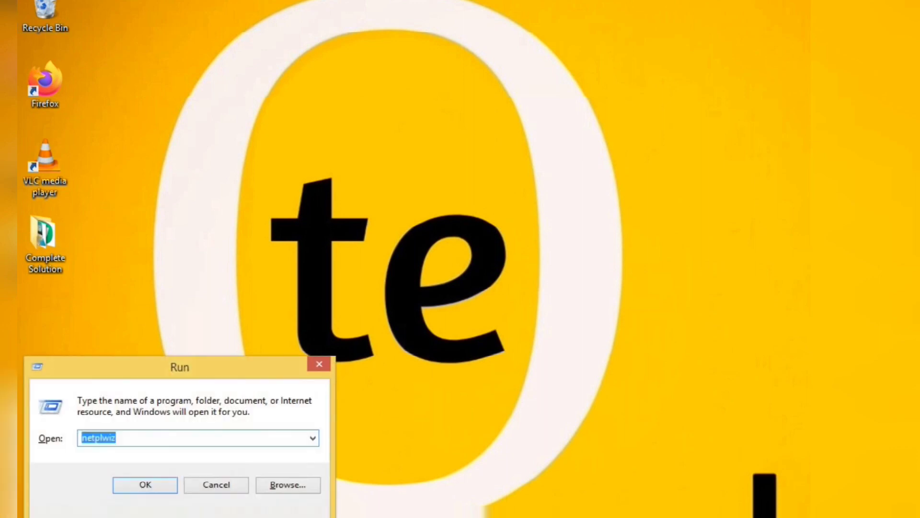
text(msconf)
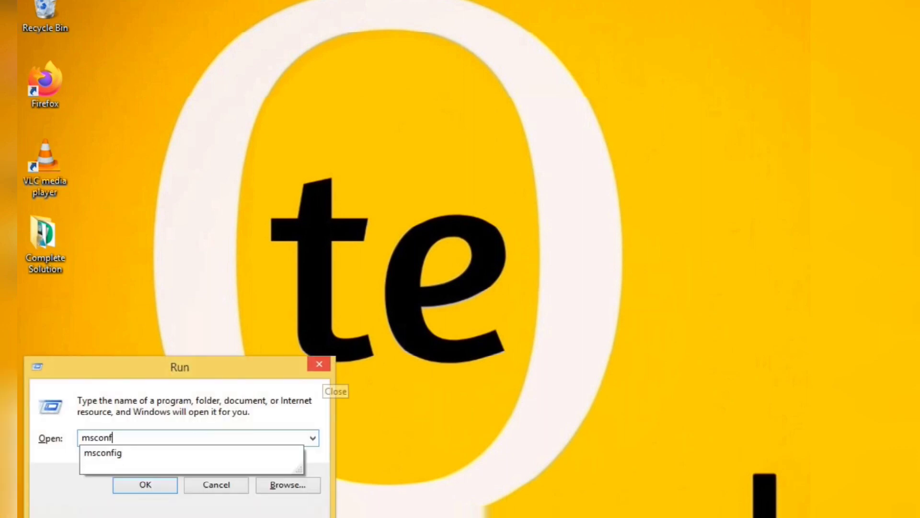
text(ig)
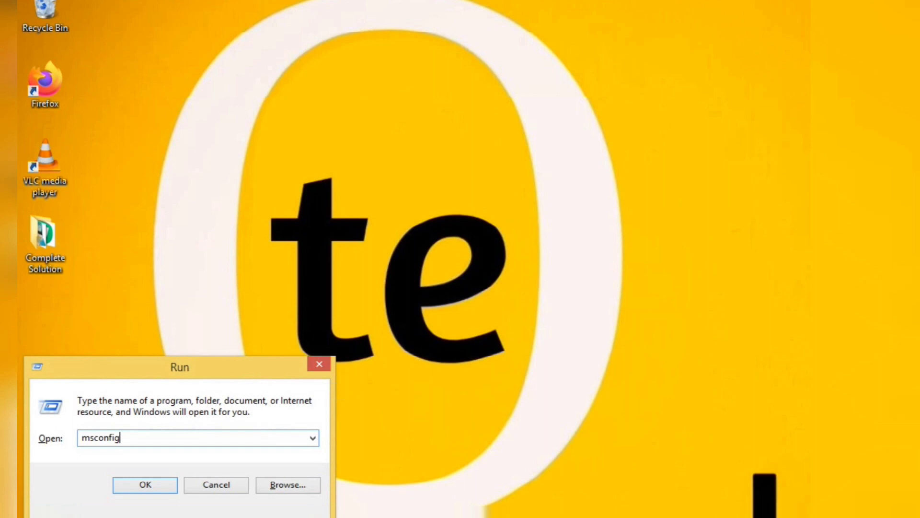
key(Return)
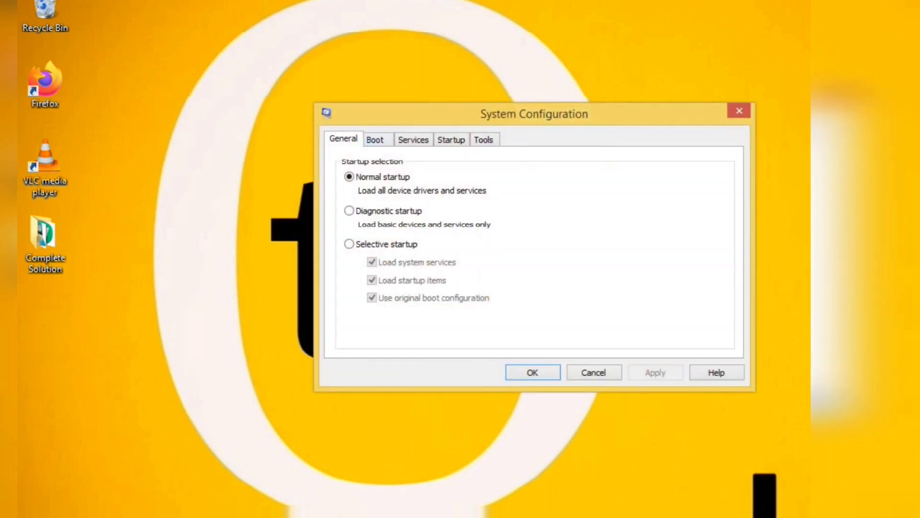
Browse System Configuration's Boot, Services, Startup and Tools tabs
click(375, 139)
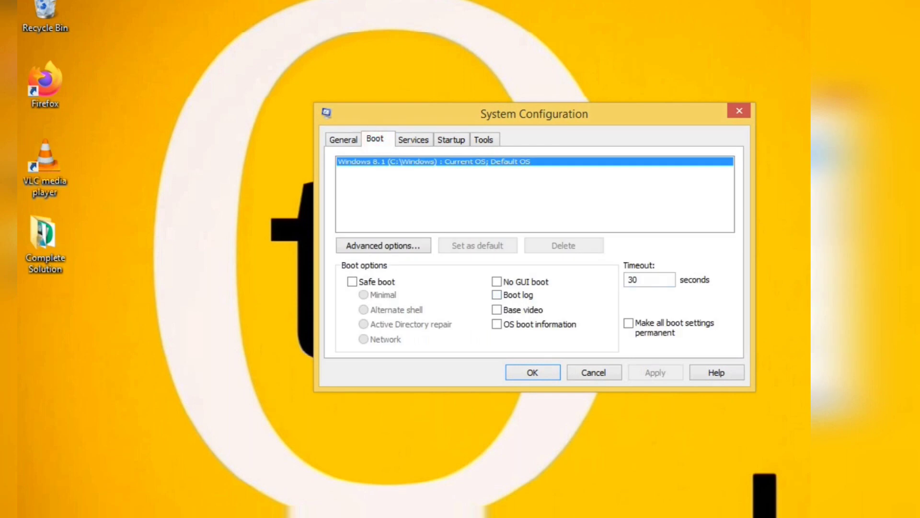
click(415, 137)
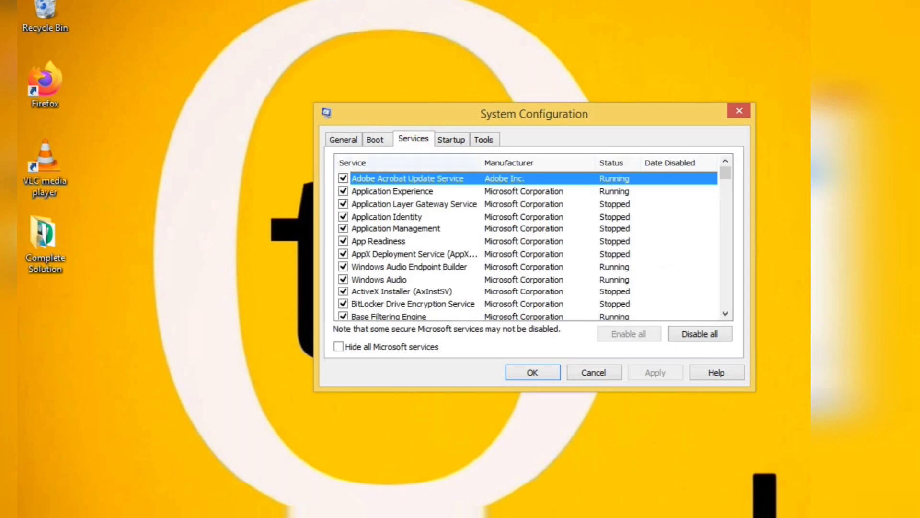
click(451, 139)
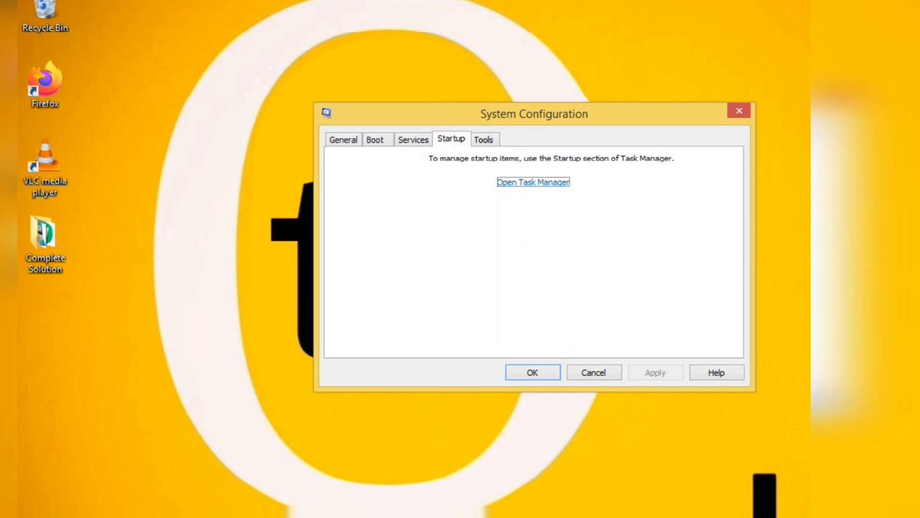
click(484, 137)
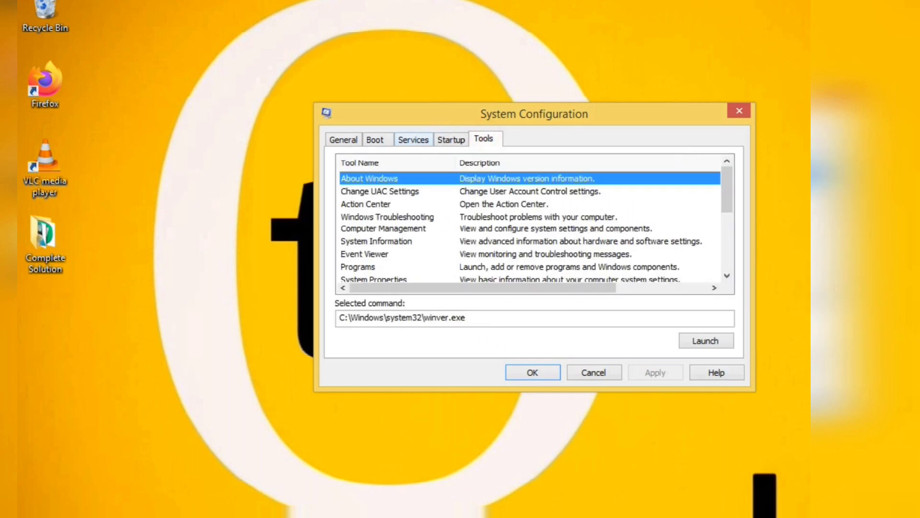
click(414, 139)
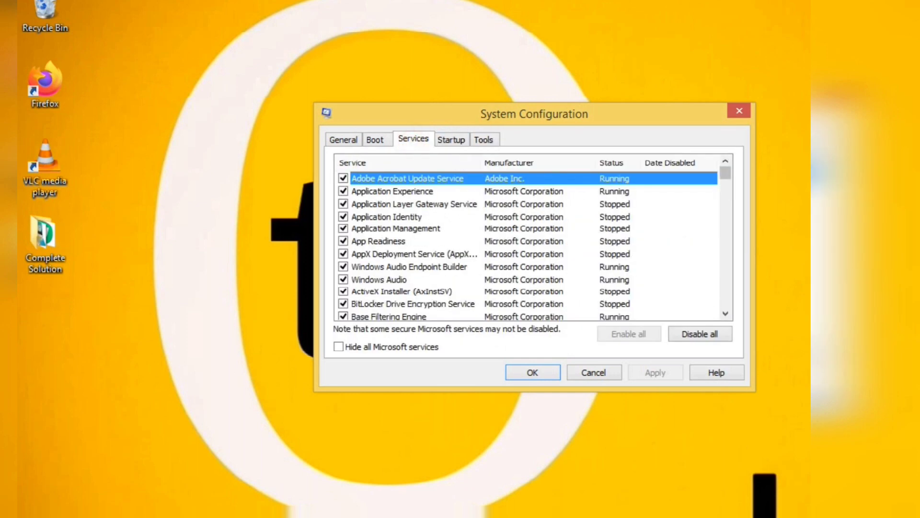
Check the Adobe Acrobat Update Service entry, then launch Task Manager from the Startup tab
mouse_move(725, 172)
mouse_down()
mouse_move(725, 296)
mouse_move(725, 172)
mouse_up()
click(408, 178)
click(451, 139)
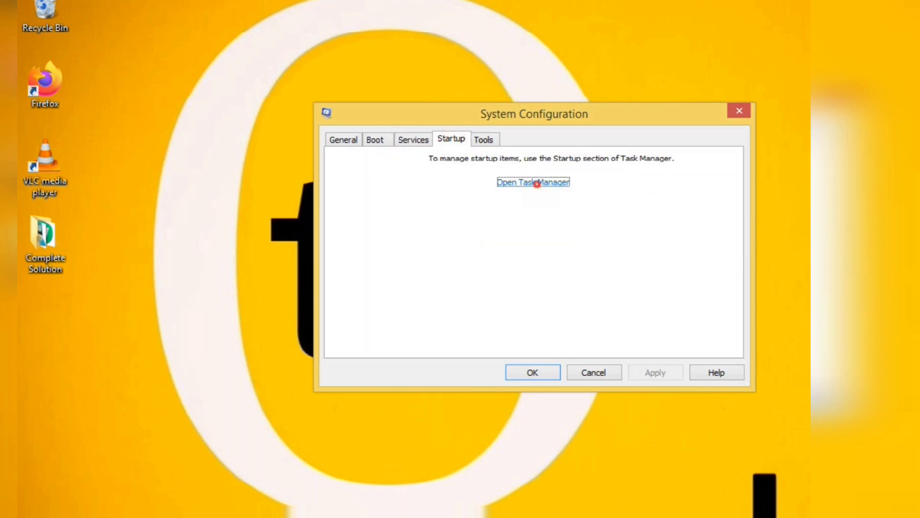
click(538, 183)
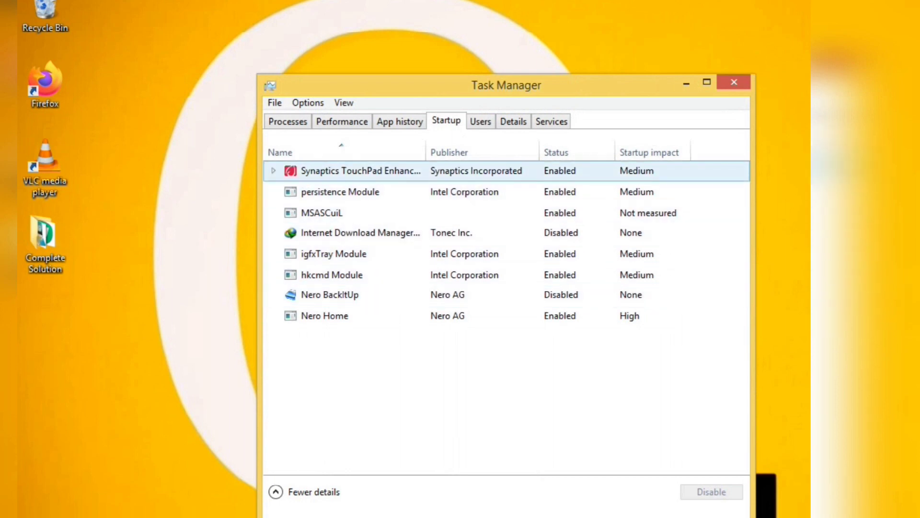
Toggle Internet Download Manager's startup status to enabled and back to disabled
click(351, 171)
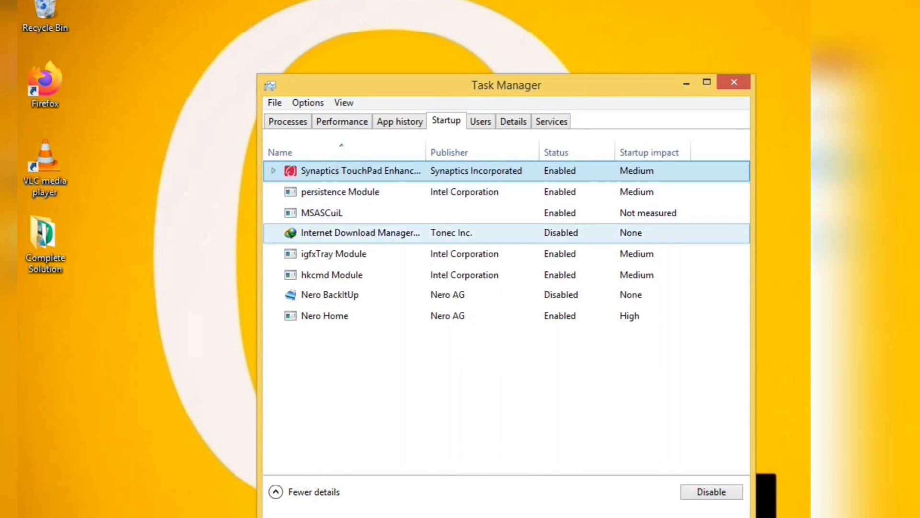
click(338, 235)
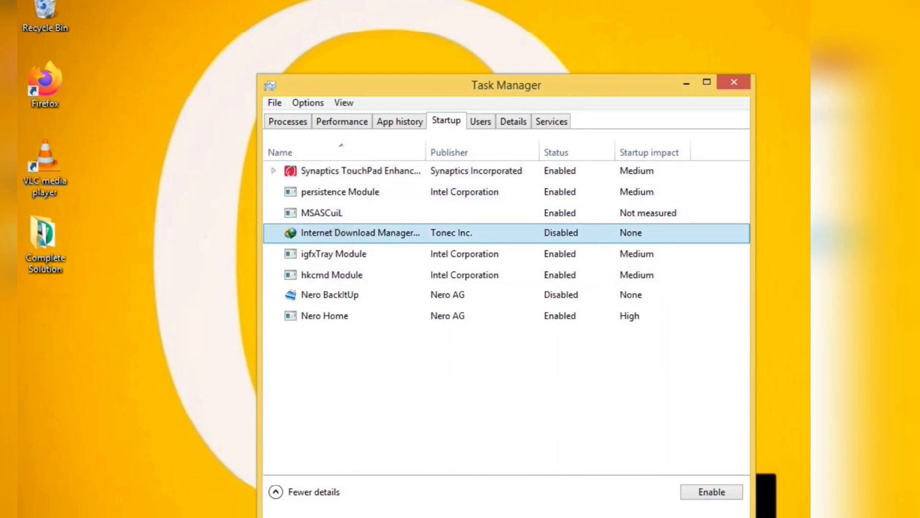
click(712, 492)
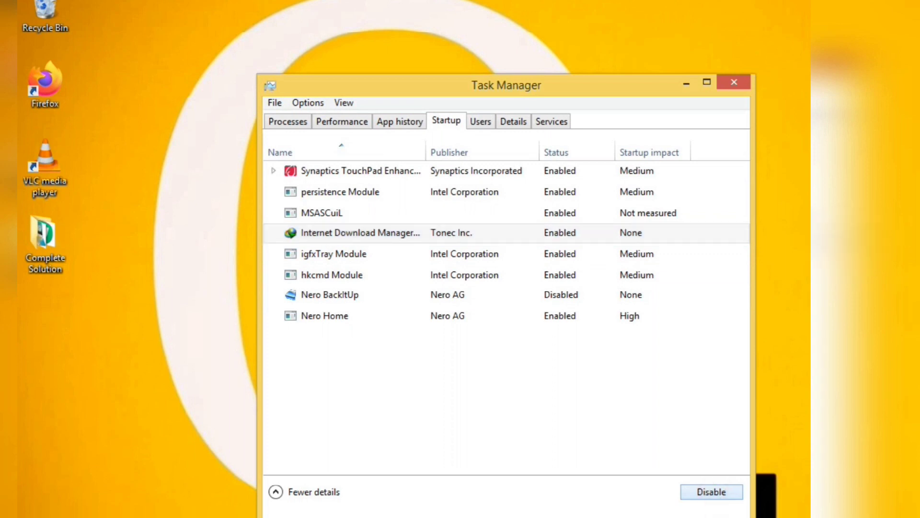
click(713, 491)
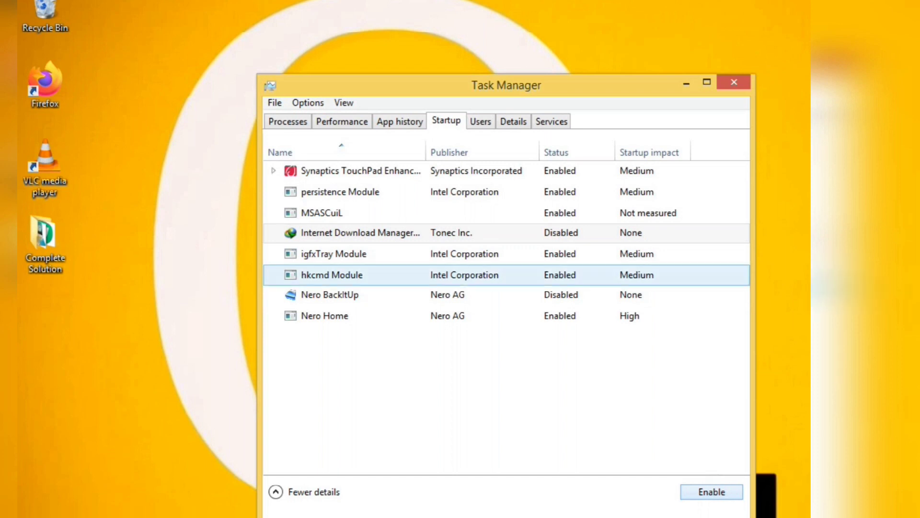
Select the Nero Home and Nero BackItUp entries, then view Task Manager's services list
click(355, 307)
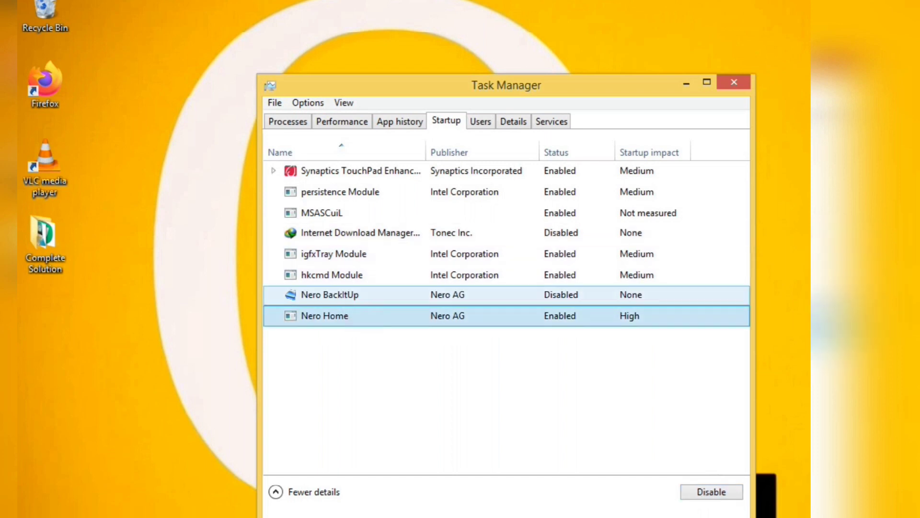
click(355, 294)
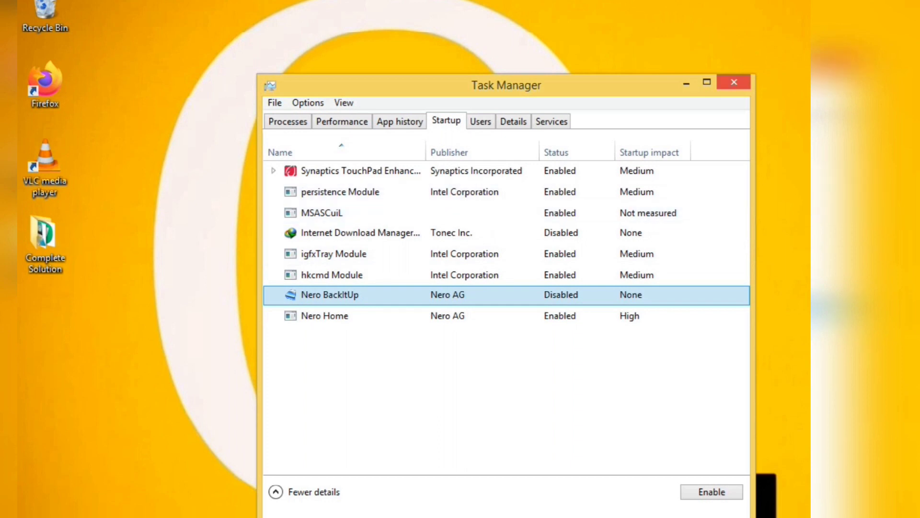
click(552, 121)
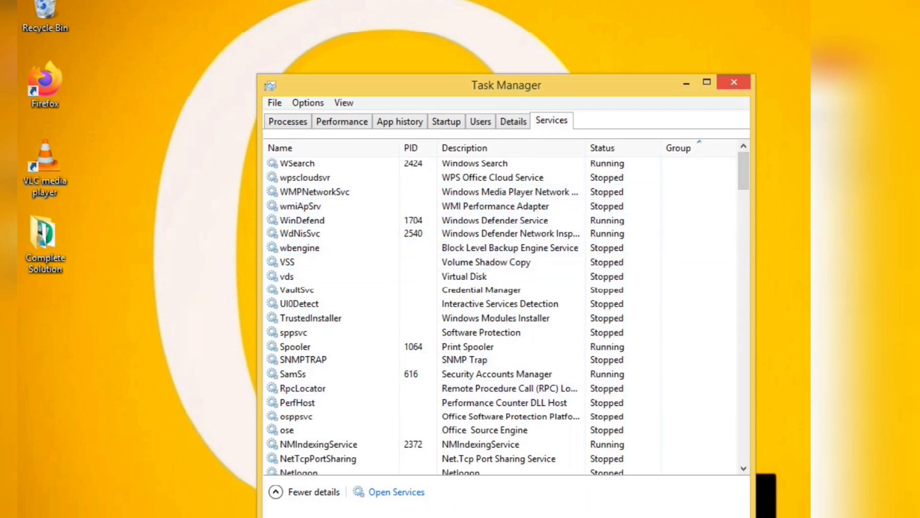
Close Task Manager, then close the System Configuration dialog
click(734, 82)
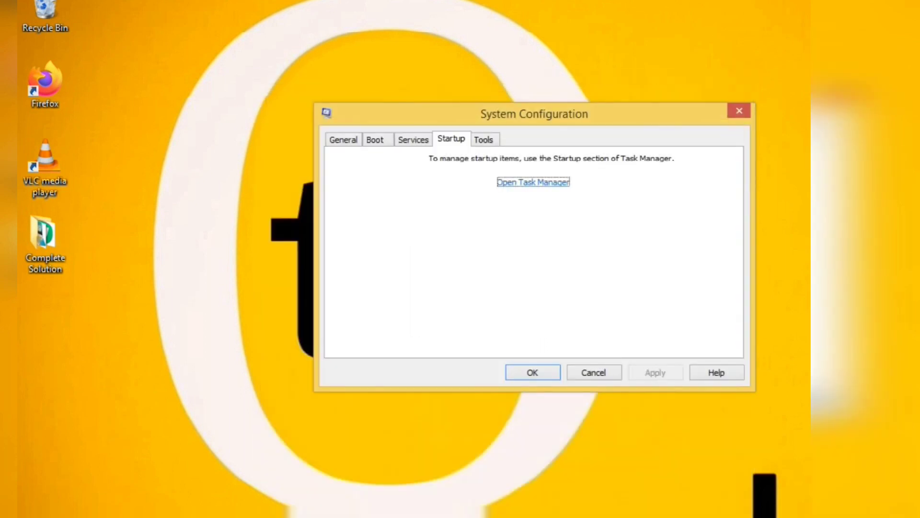
click(484, 138)
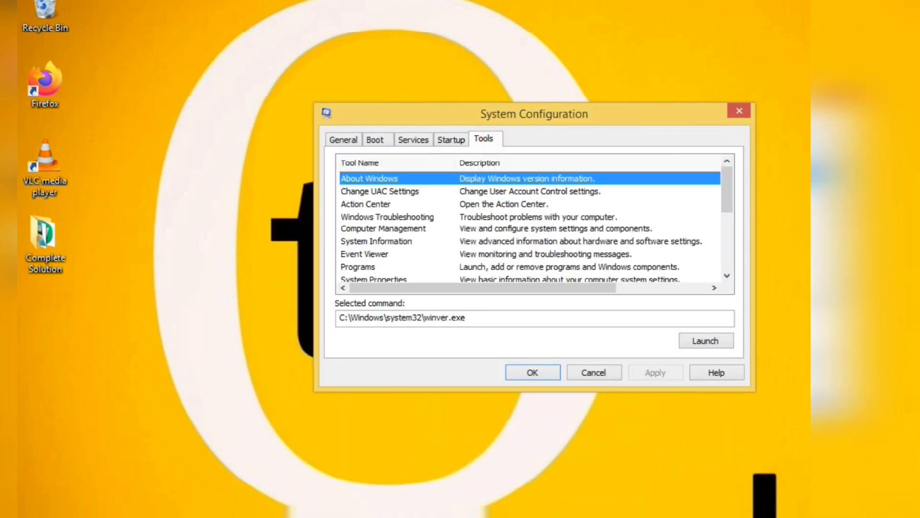
click(739, 111)
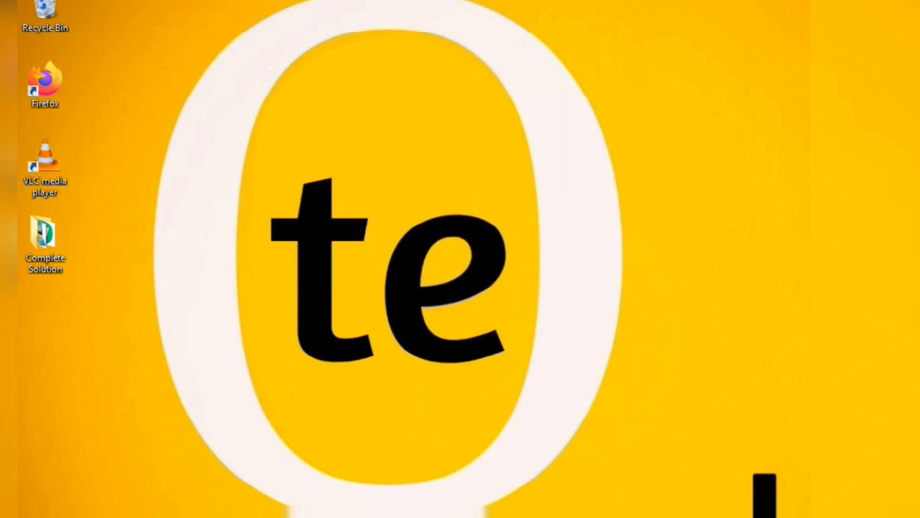
Clear the old Run command and run netplwiz
key(super+r)
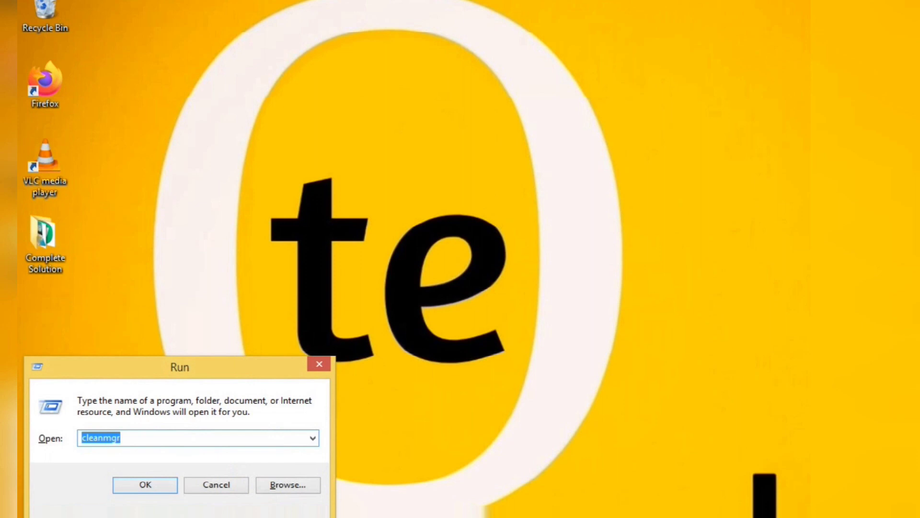
key(BackSpace)
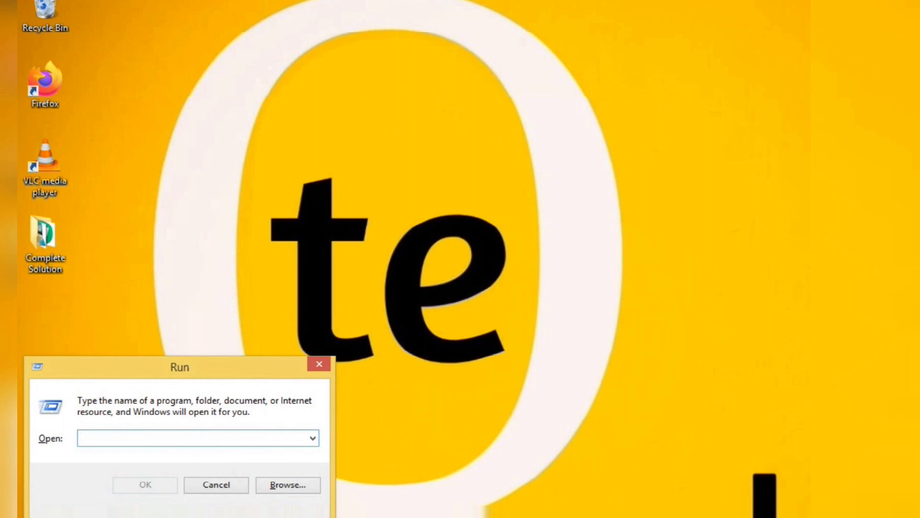
text(n)
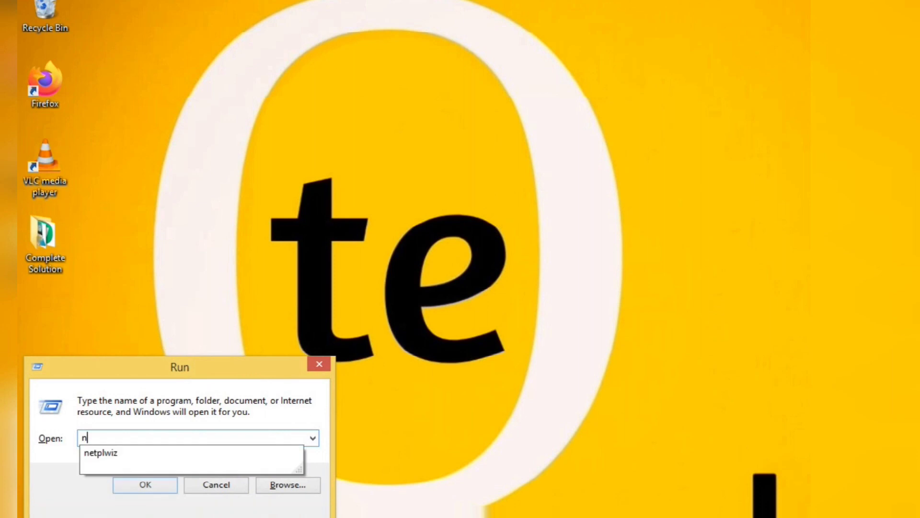
key(Down)
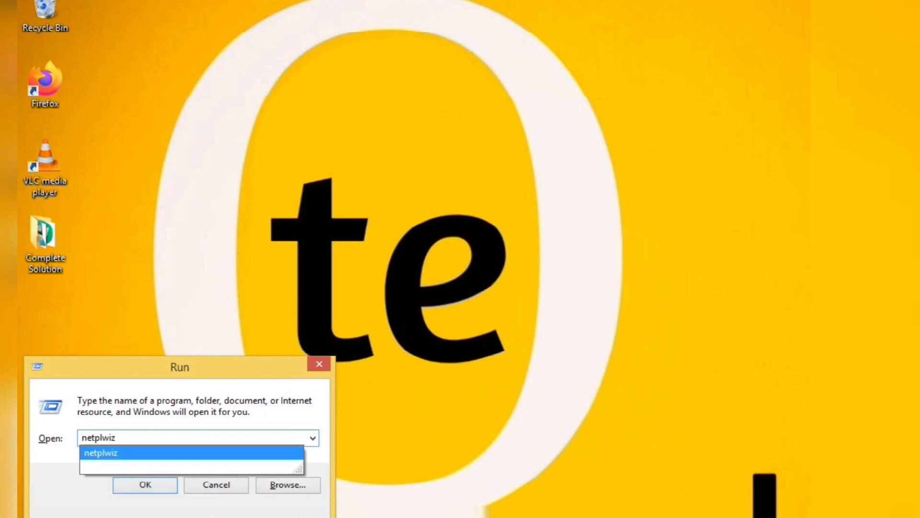
key(BackSpace)
key(BackSpace)
key(BackSpace)
key(BackSpace)
key(BackSpace)
key(BackSpace)
key(BackSpace)
key(BackSpace)
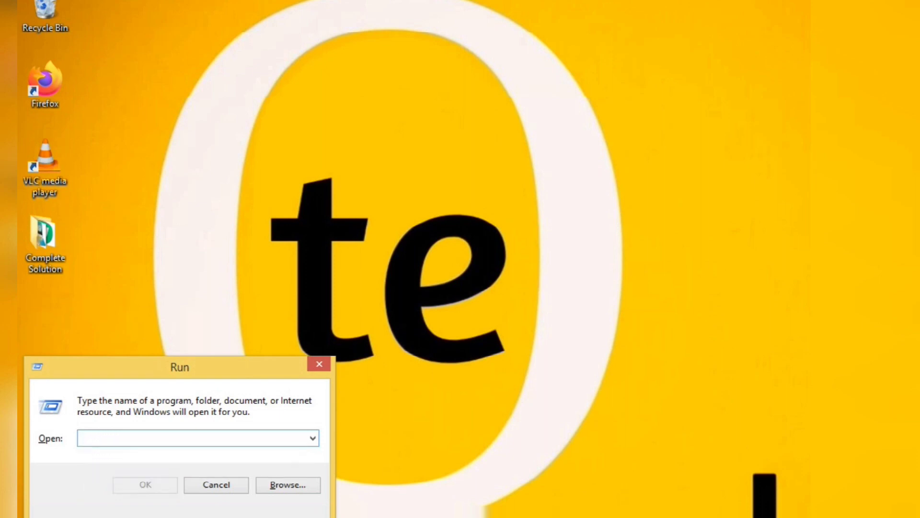
text(netpl)
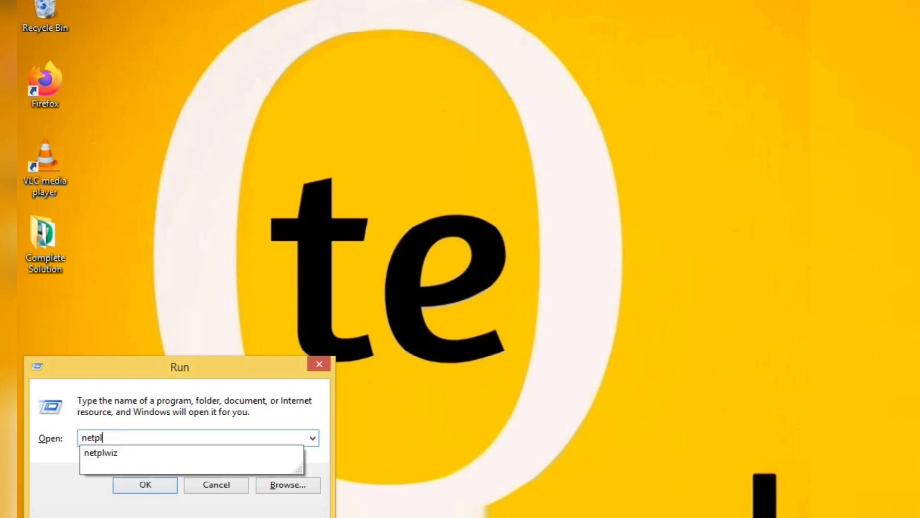
text(wi)
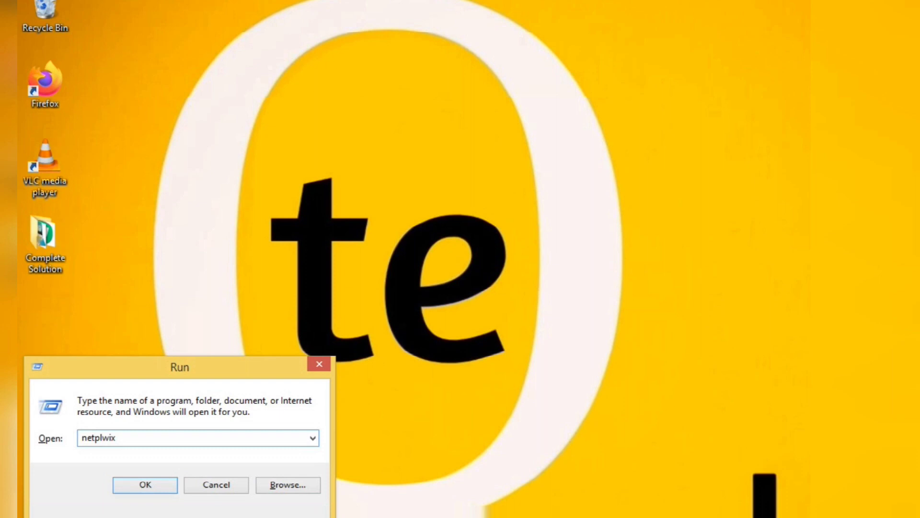
text(z)
click(167, 481)
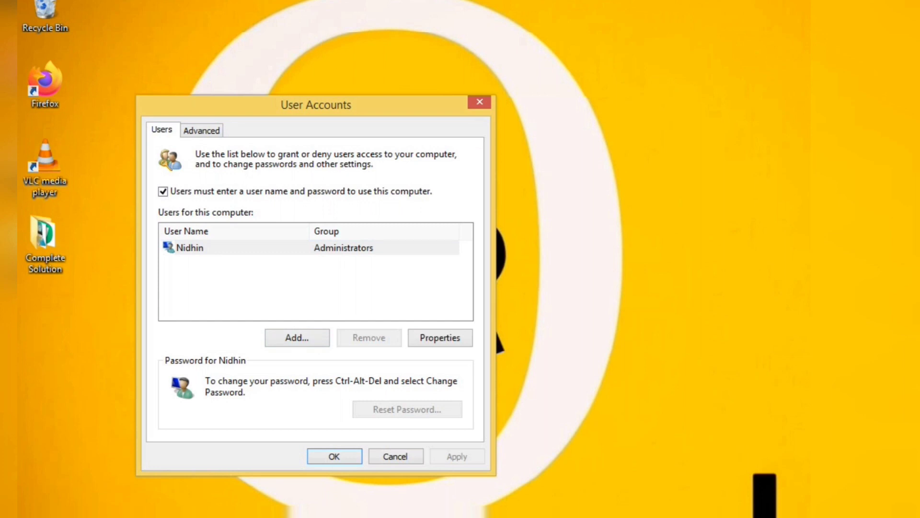
Select the Administrator account and dismiss User Accounts with OK, unchanged
click(260, 242)
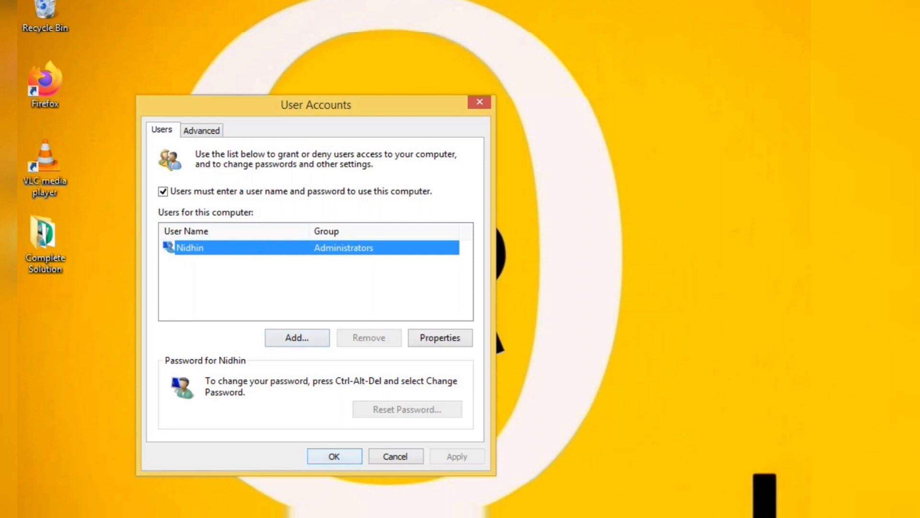
click(334, 456)
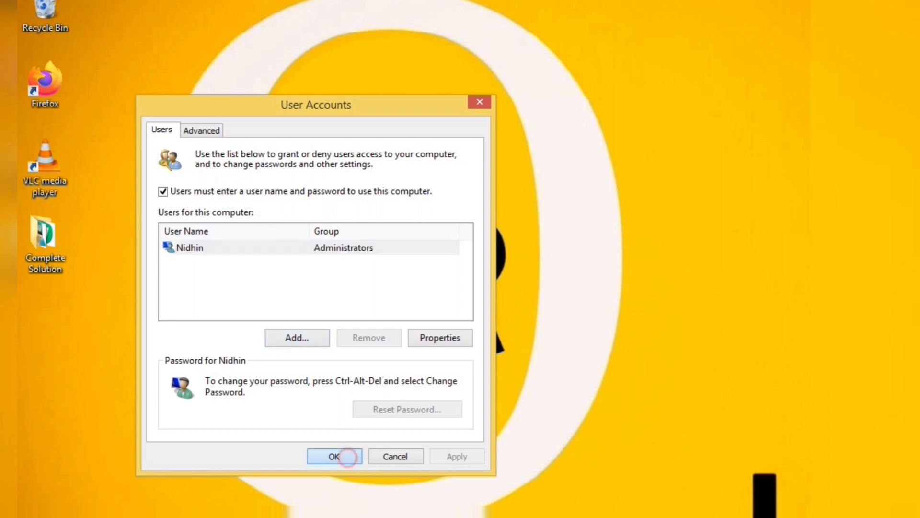